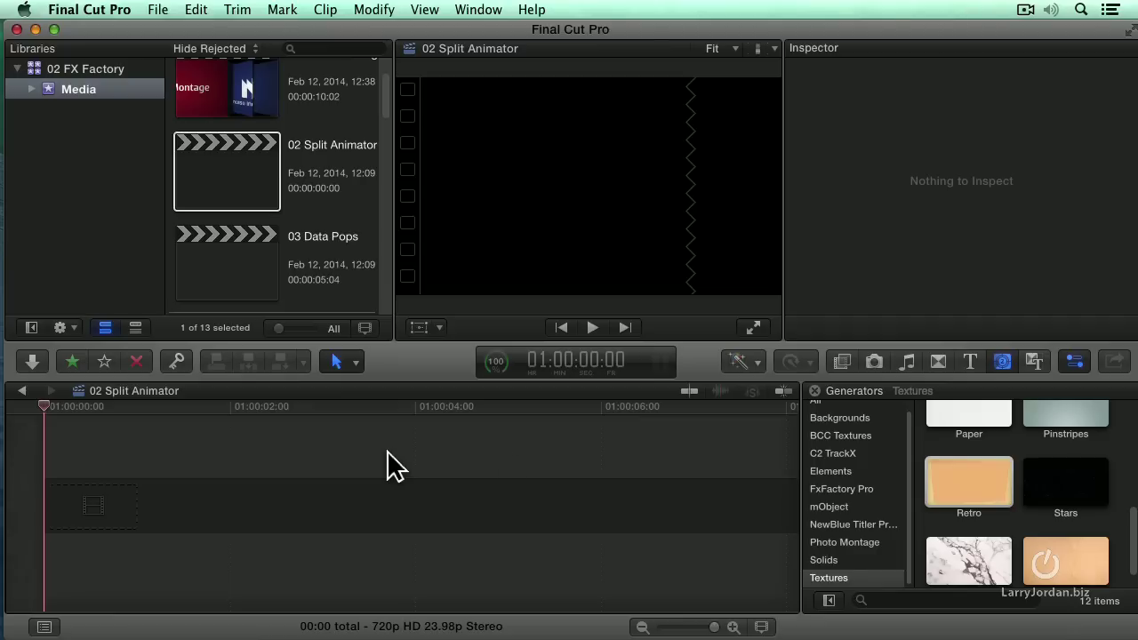
Step: Switch to the effects library and show the Tokyo Split Animator category
{"action": "left_click", "coordinate": [836, 367]}
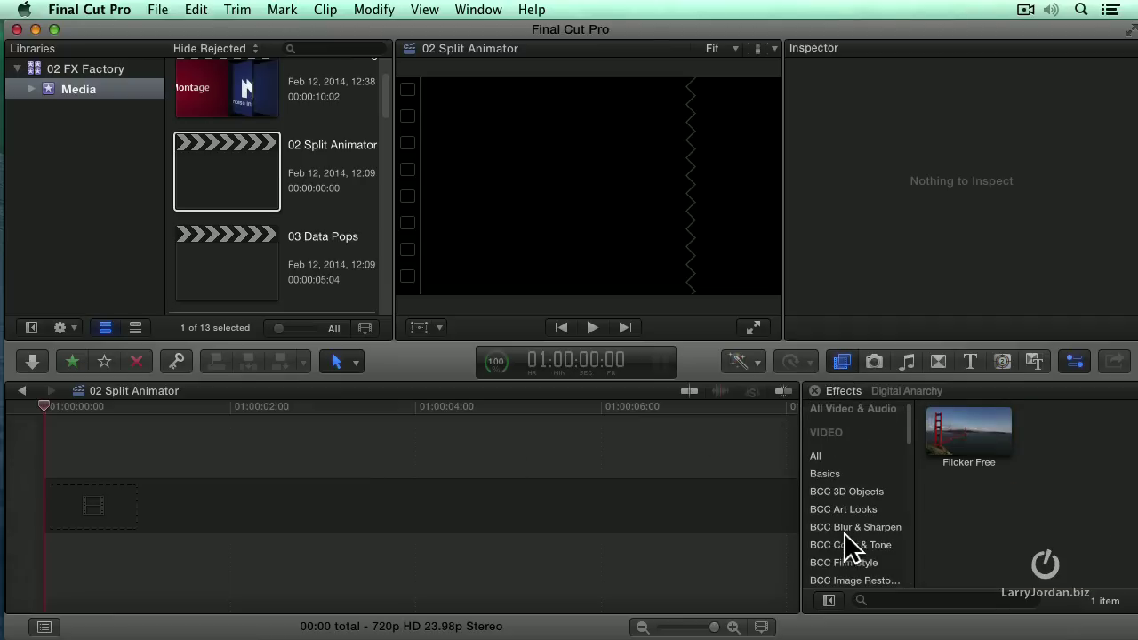
{"action": "scroll", "coordinate": [844, 533], "scroll_direction": "down", "scroll_amount": 5}
{"action": "scroll", "coordinate": [845, 534], "scroll_direction": "down", "scroll_amount": 2}
{"action": "scroll", "coordinate": [844, 534], "scroll_direction": "down", "scroll_amount": 5}
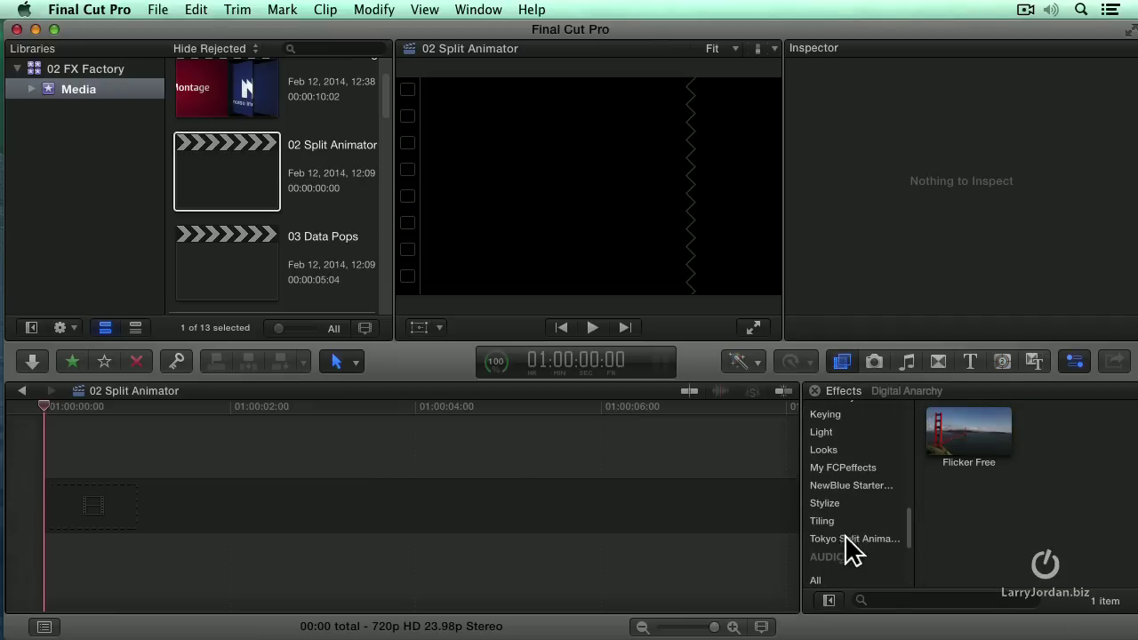
{"action": "left_click", "coordinate": [856, 538]}
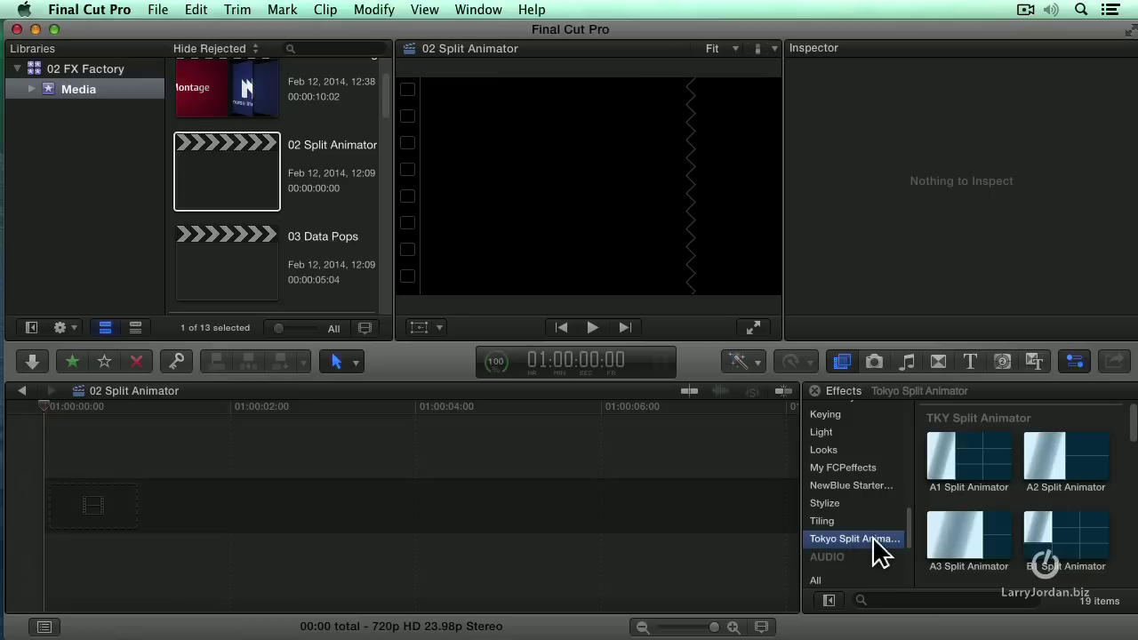
Step: Select A1 Split Animator, then browse the category's list of split animator effects
{"action": "left_click", "coordinate": [966, 459]}
{"action": "left_click", "coordinate": [420, 445]}
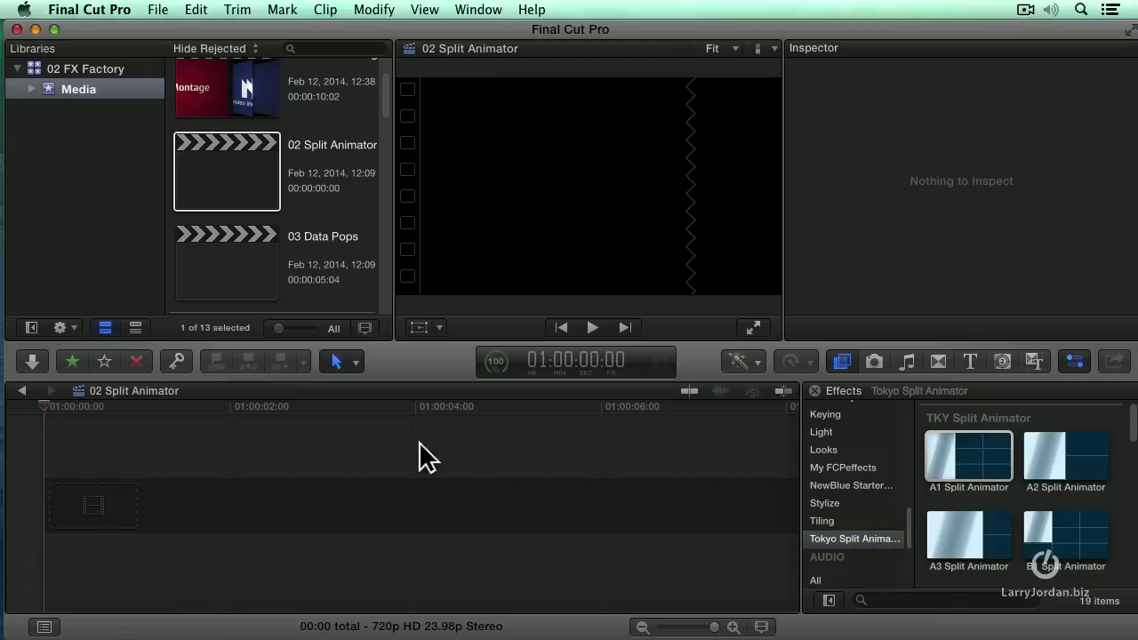
{"action": "scroll", "coordinate": [325, 203], "scroll_direction": "down", "scroll_amount": 2}
{"action": "scroll", "coordinate": [325, 200], "scroll_direction": "down", "scroll_amount": 5}
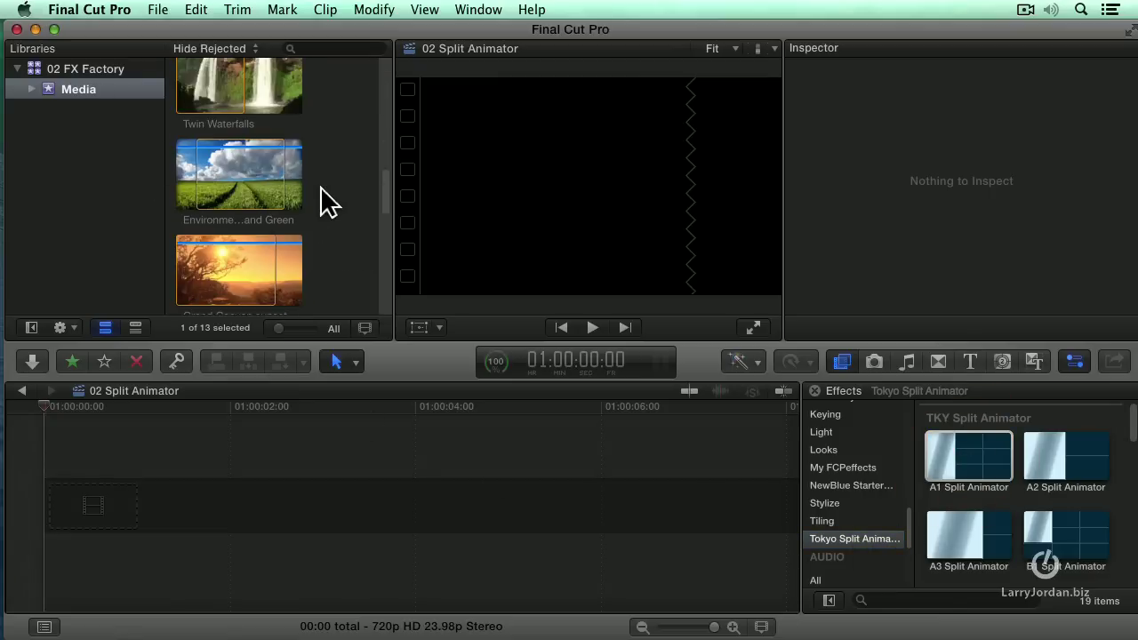
{"action": "scroll", "coordinate": [322, 191], "scroll_direction": "down", "scroll_amount": 3}
{"action": "scroll", "coordinate": [325, 203], "scroll_direction": "down", "scroll_amount": 3}
{"action": "scroll", "coordinate": [325, 203], "scroll_direction": "down", "scroll_amount": 3}
{"action": "scroll", "coordinate": [325, 204], "scroll_direction": "down", "scroll_amount": 3}
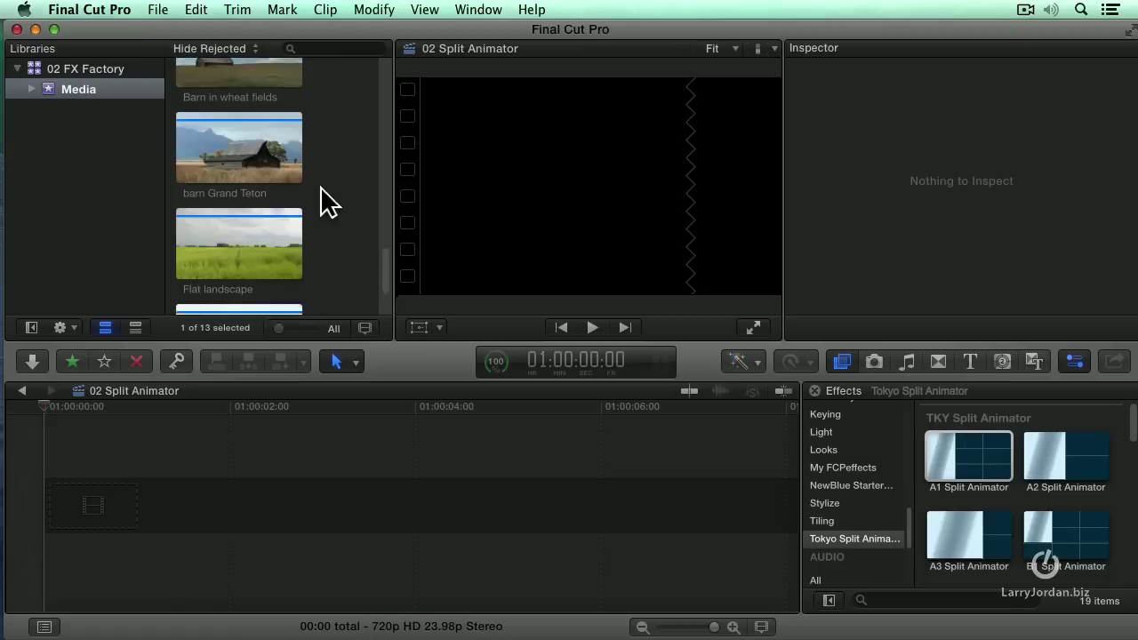
{"action": "scroll", "coordinate": [325, 204], "scroll_direction": "down", "scroll_amount": 3}
{"action": "scroll", "coordinate": [322, 190], "scroll_direction": "up", "scroll_amount": 1}
{"action": "scroll", "coordinate": [322, 191], "scroll_direction": "up", "scroll_amount": 3}
{"action": "scroll", "coordinate": [321, 190], "scroll_direction": "up", "scroll_amount": 3}
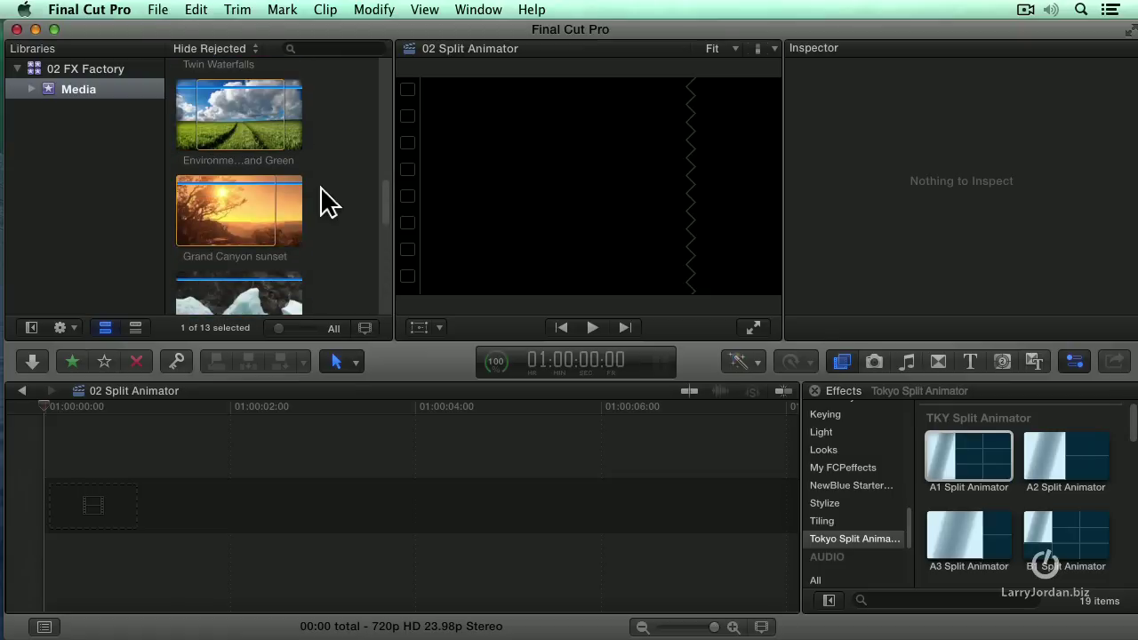
{"action": "scroll", "coordinate": [322, 191], "scroll_direction": "up", "scroll_amount": 3}
{"action": "scroll", "coordinate": [325, 199], "scroll_direction": "up", "scroll_amount": 3}
Step: Append Snow blowing Thru Park to the project with its format set to 720p HD
{"action": "left_click", "coordinate": [242, 203]}
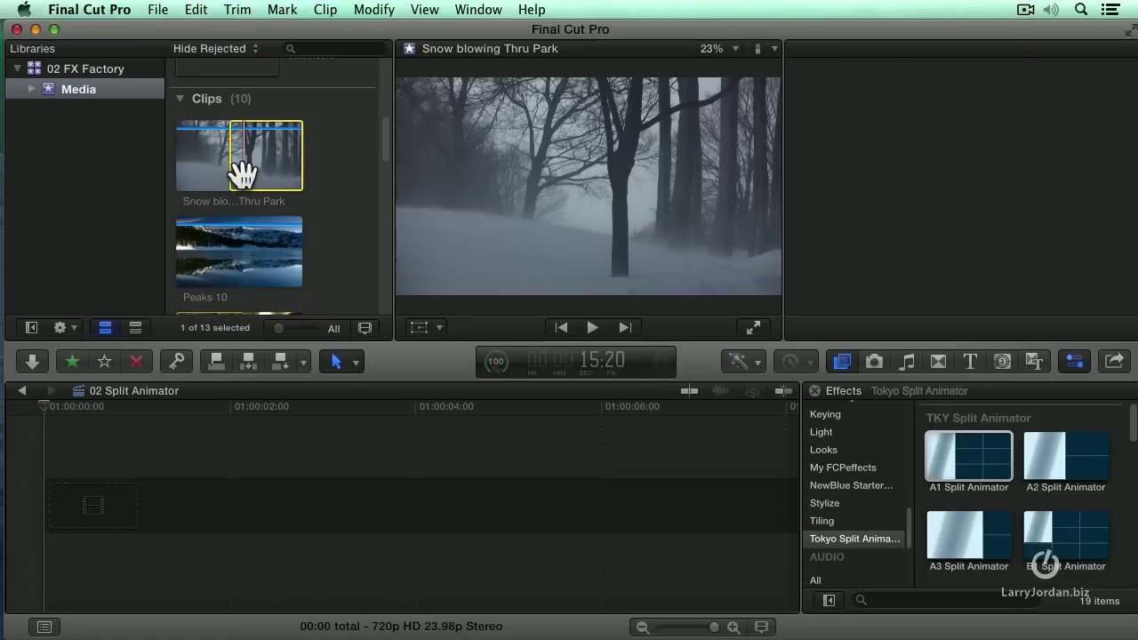
{"action": "key", "text": "e"}
{"action": "left_click", "coordinate": [434, 102]}
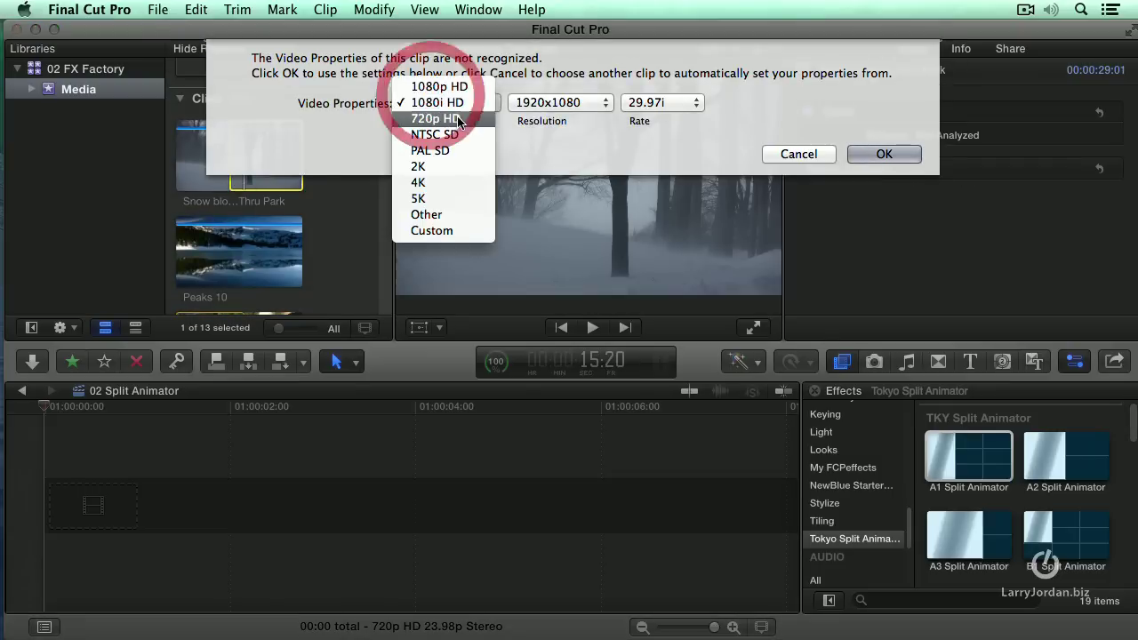
{"action": "left_click", "coordinate": [455, 119]}
{"action": "left_click", "coordinate": [867, 154]}
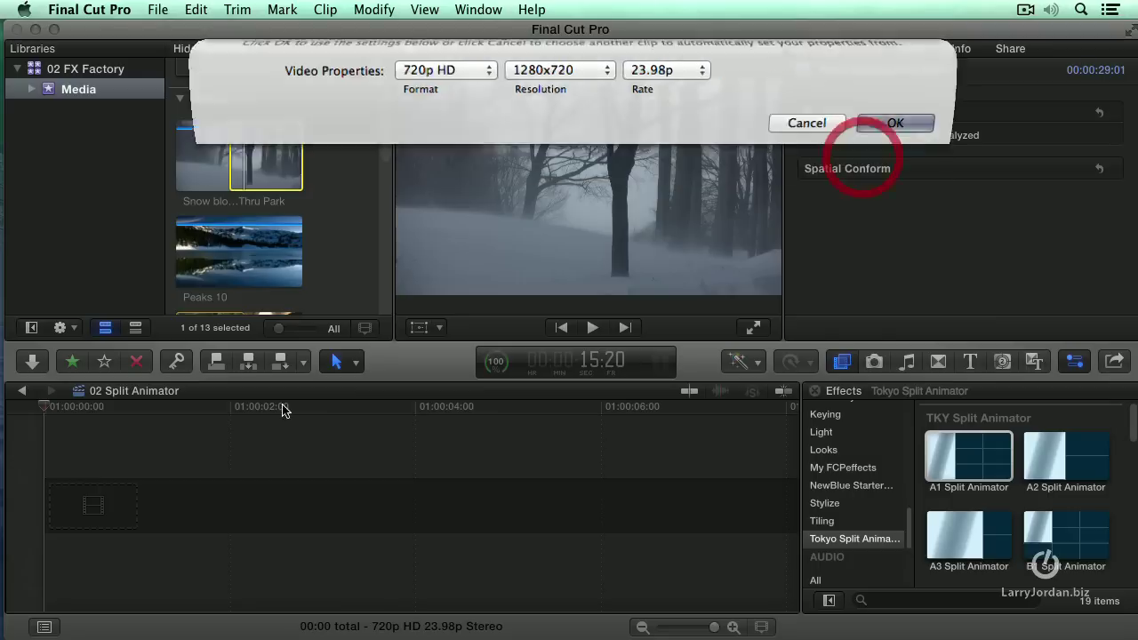
Step: Set the snow clip's duration to eight seconds
{"action": "left_click", "coordinate": [202, 519]}
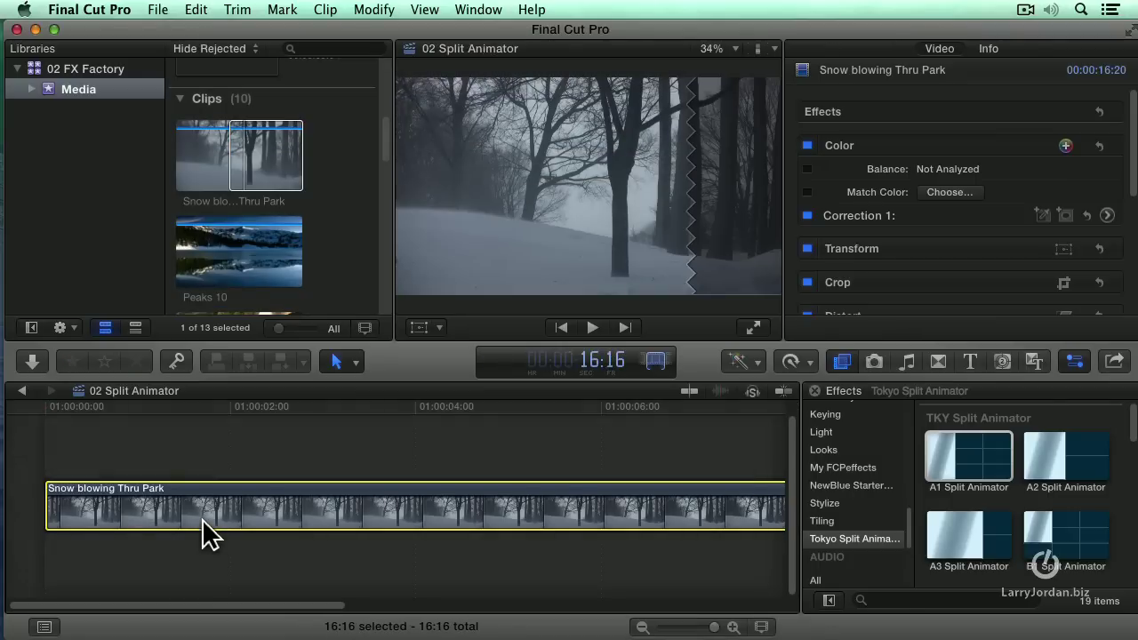
{"action": "key", "text": "Return"}
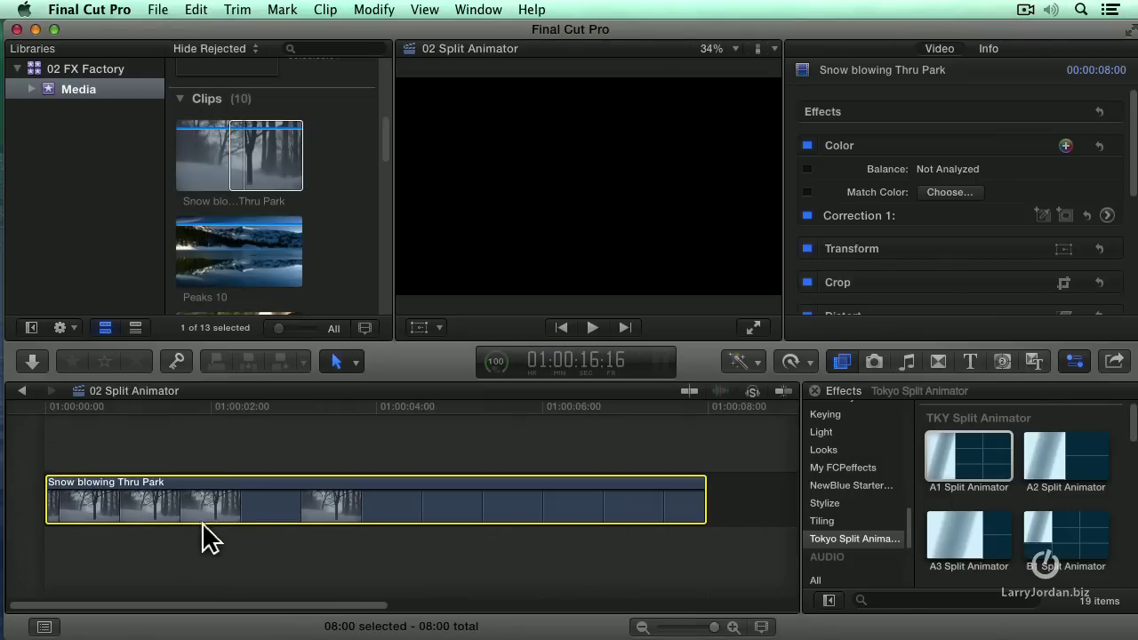
{"action": "left_click", "coordinate": [110, 434]}
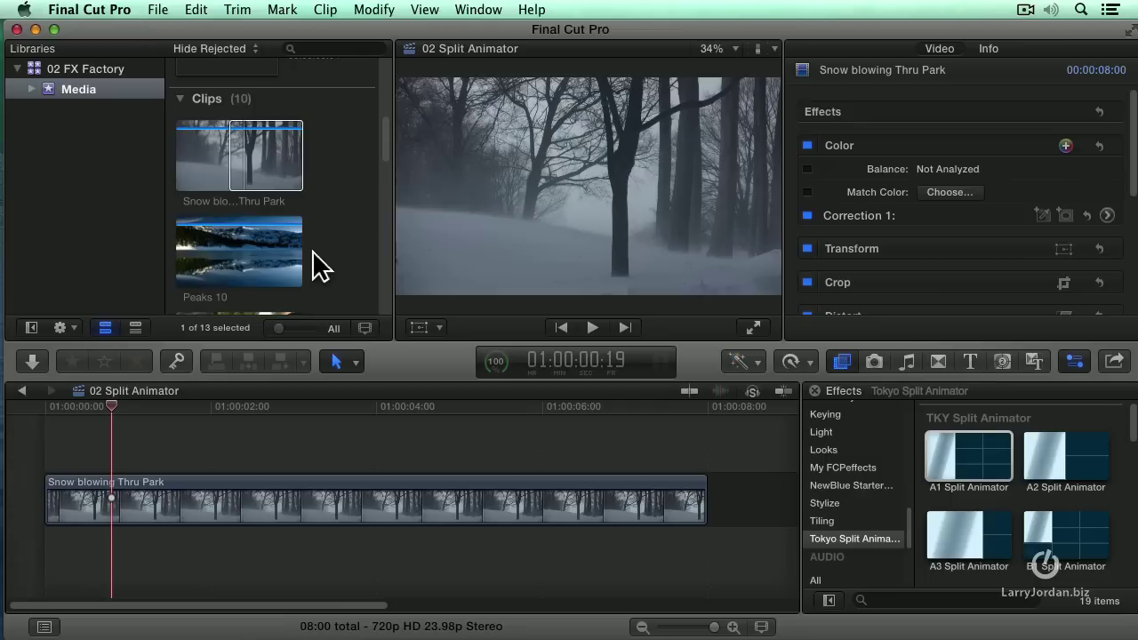
Step: Connect the Grand Canyon sunset clip above the snow clip
{"action": "scroll", "coordinate": [312, 250], "scroll_direction": "down", "scroll_amount": 2}
{"action": "scroll", "coordinate": [312, 250], "scroll_direction": "down", "scroll_amount": 1}
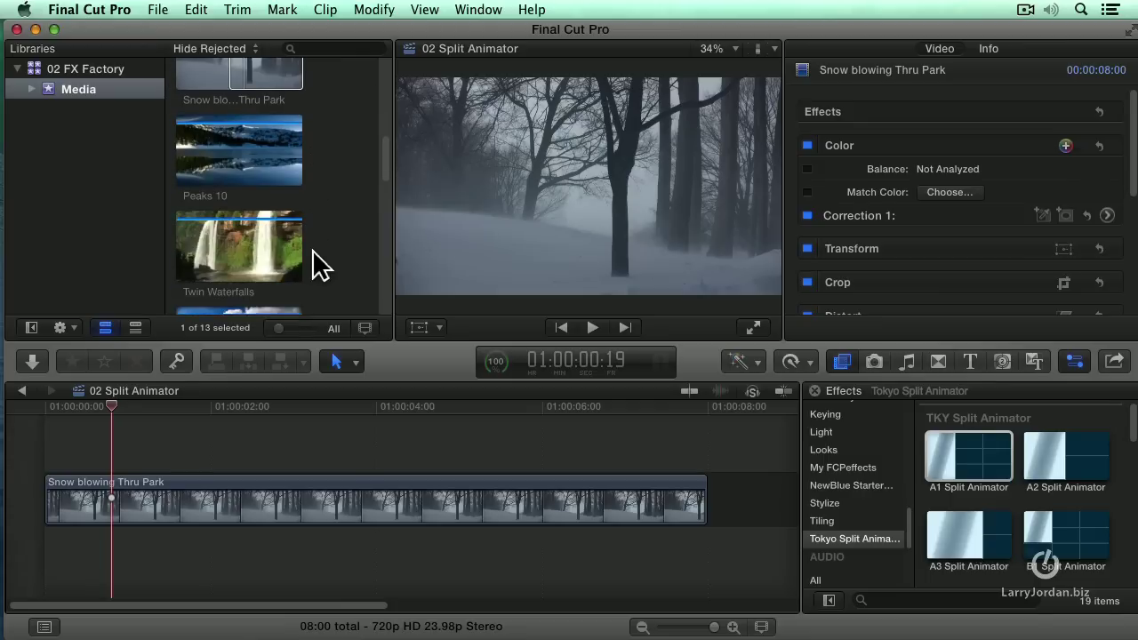
{"action": "scroll", "coordinate": [312, 250], "scroll_direction": "up", "scroll_amount": 4}
{"action": "scroll", "coordinate": [312, 250], "scroll_direction": "down", "scroll_amount": 3}
{"action": "scroll", "coordinate": [312, 250], "scroll_direction": "down", "scroll_amount": 2}
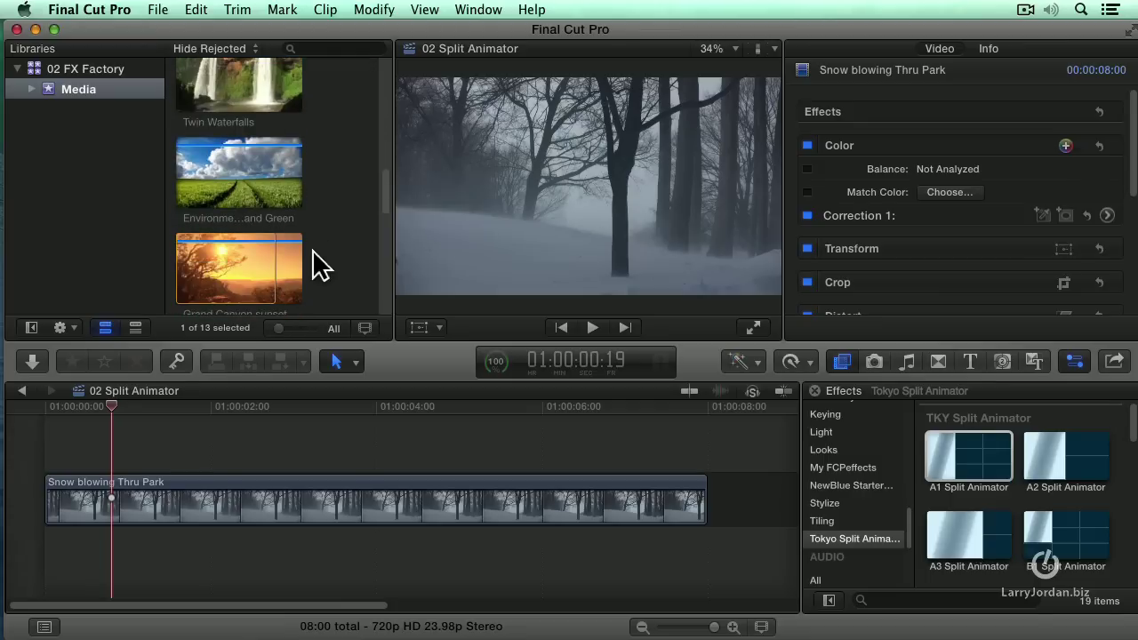
{"action": "left_click", "coordinate": [240, 260]}
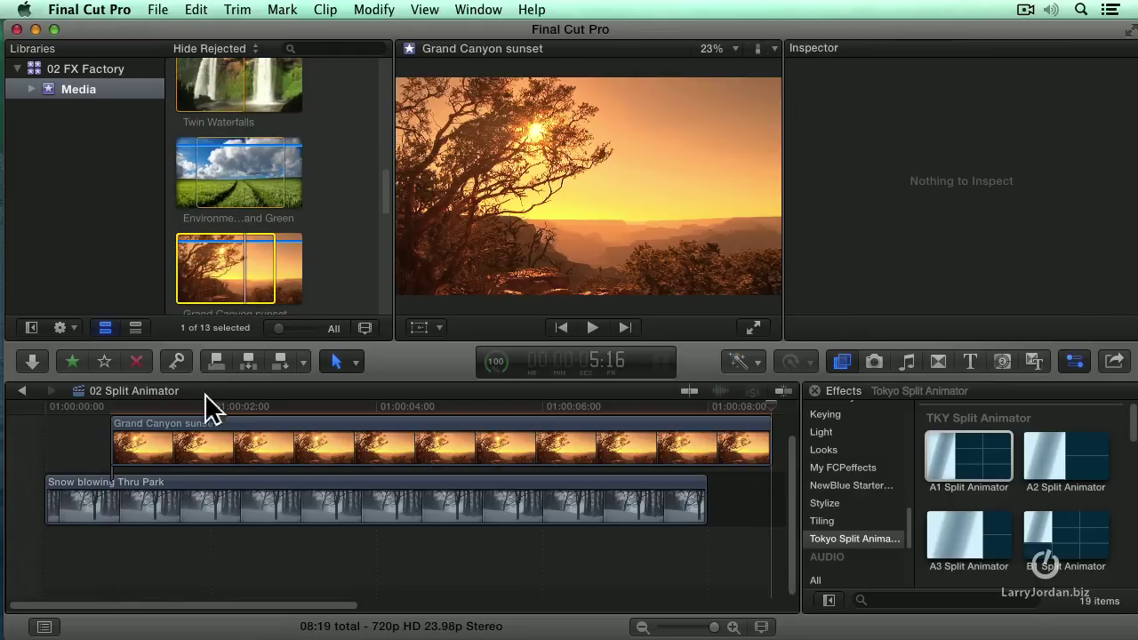
{"action": "mouse_move", "coordinate": [240, 260]}
{"action": "left_mouse_down"}
{"action": "mouse_move", "coordinate": [203, 421]}
{"action": "mouse_move", "coordinate": [217, 421]}
{"action": "mouse_move", "coordinate": [216, 437]}
{"action": "left_mouse_up"}
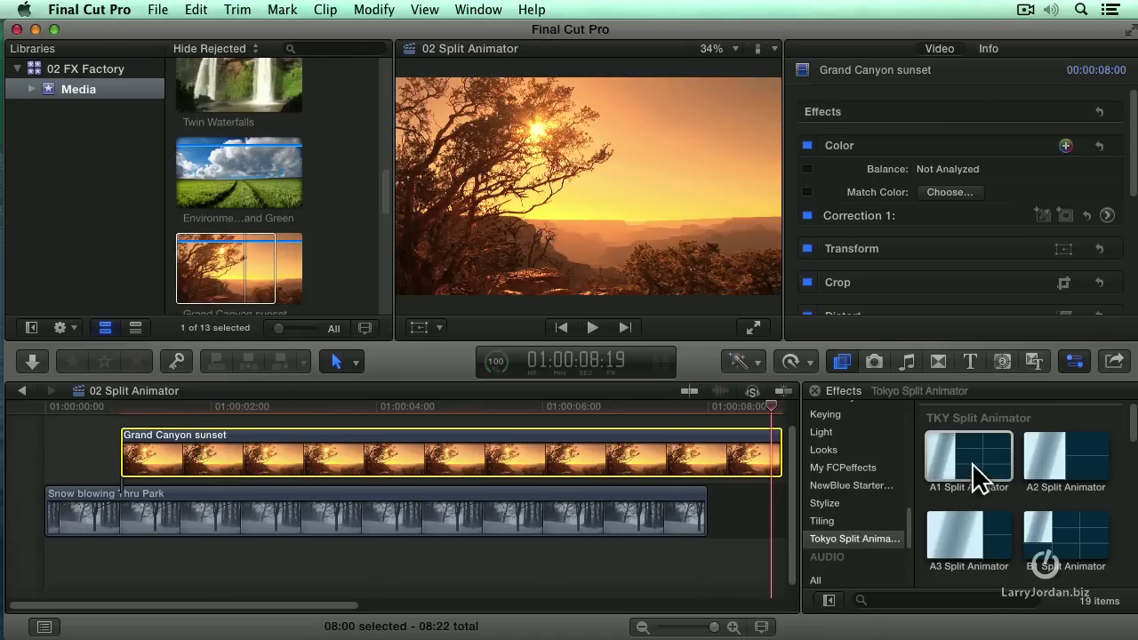
Step: Apply A1 Split Animator to Grand Canyon sunset and preview the split from the start
{"action": "left_click_drag", "start_coordinate": [972, 463], "coordinate": [666, 458]}
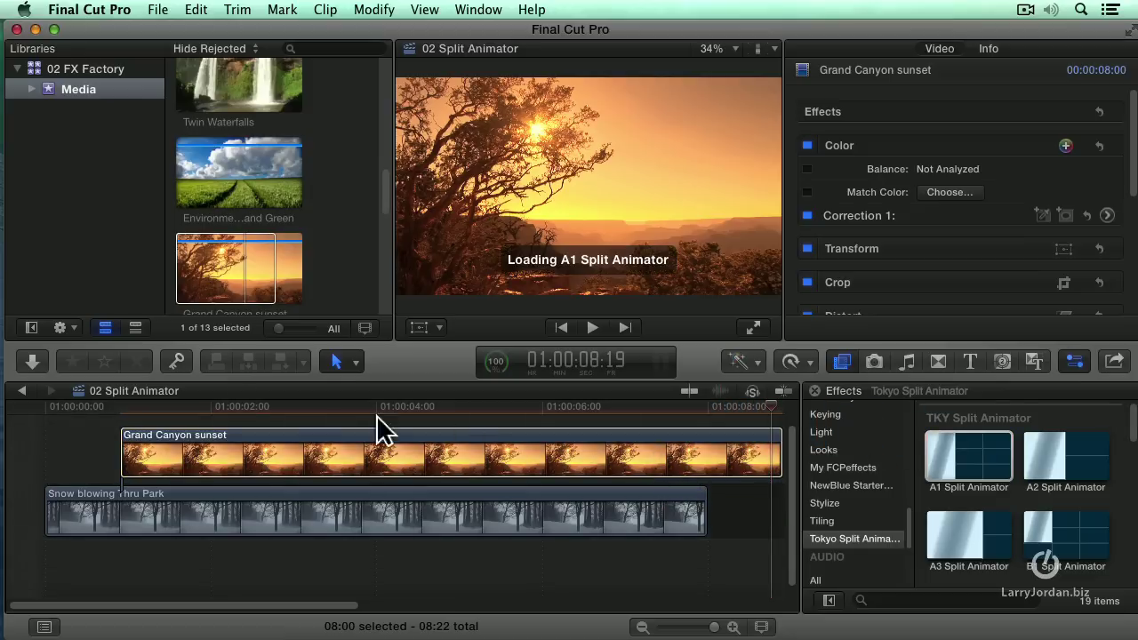
{"action": "left_click", "coordinate": [107, 408]}
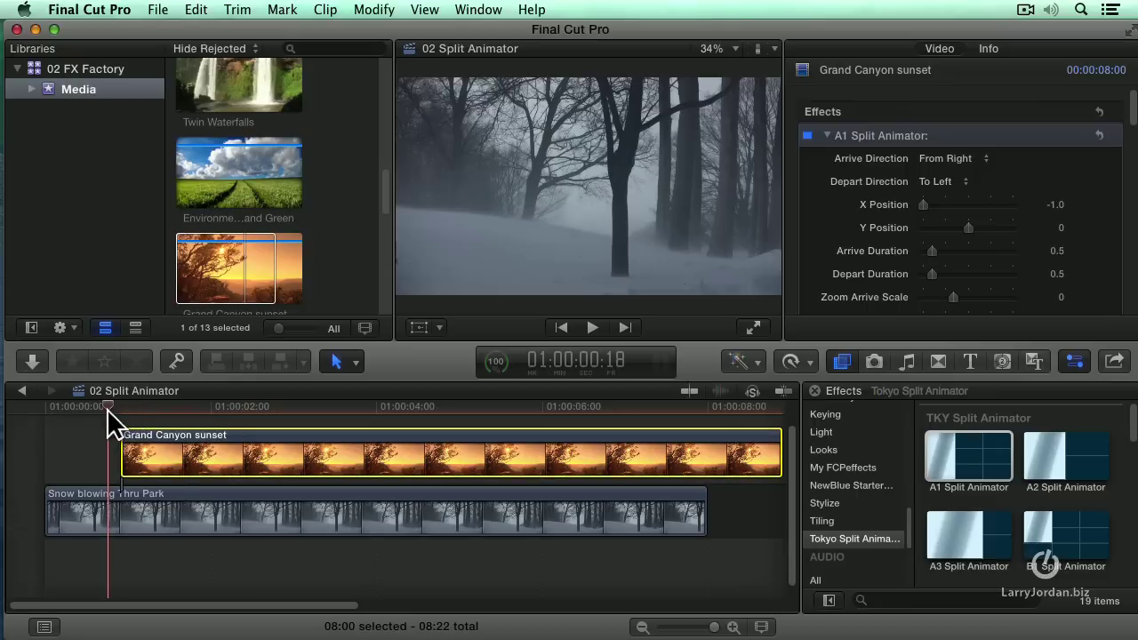
{"action": "key", "text": "space"}
{"action": "key", "text": "space"}
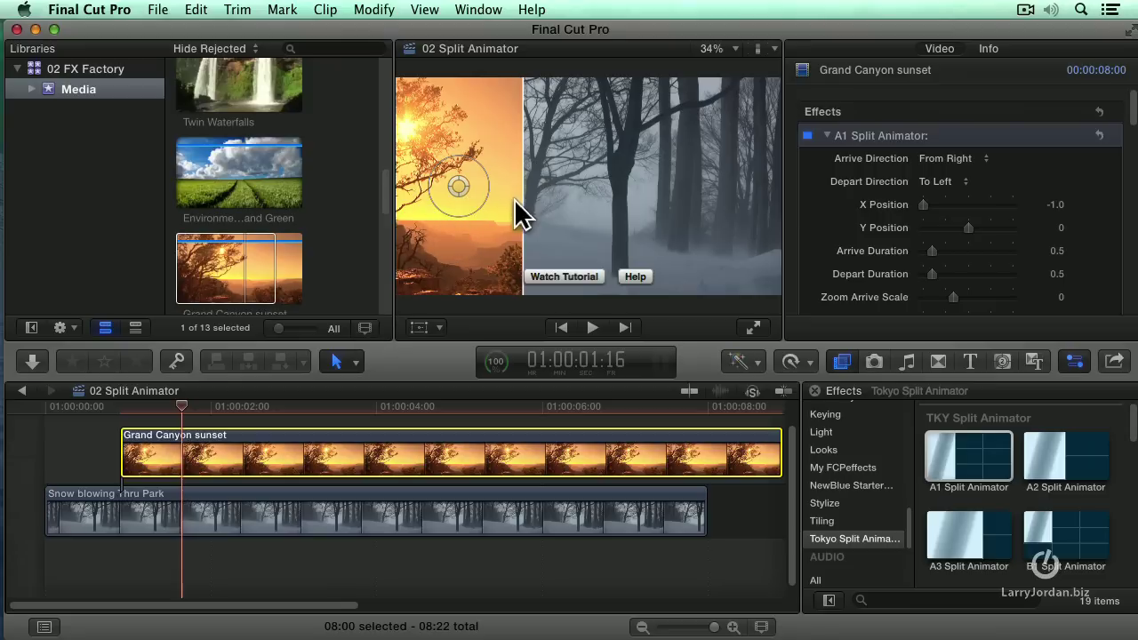
{"action": "left_click", "coordinate": [77, 410]}
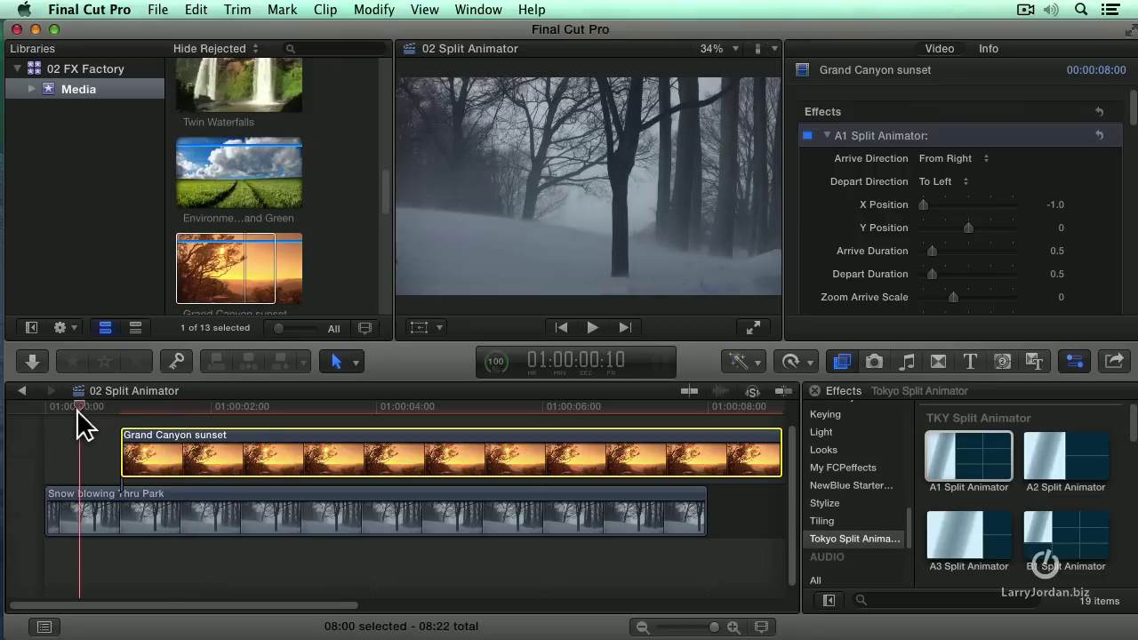
{"action": "key", "text": "space"}
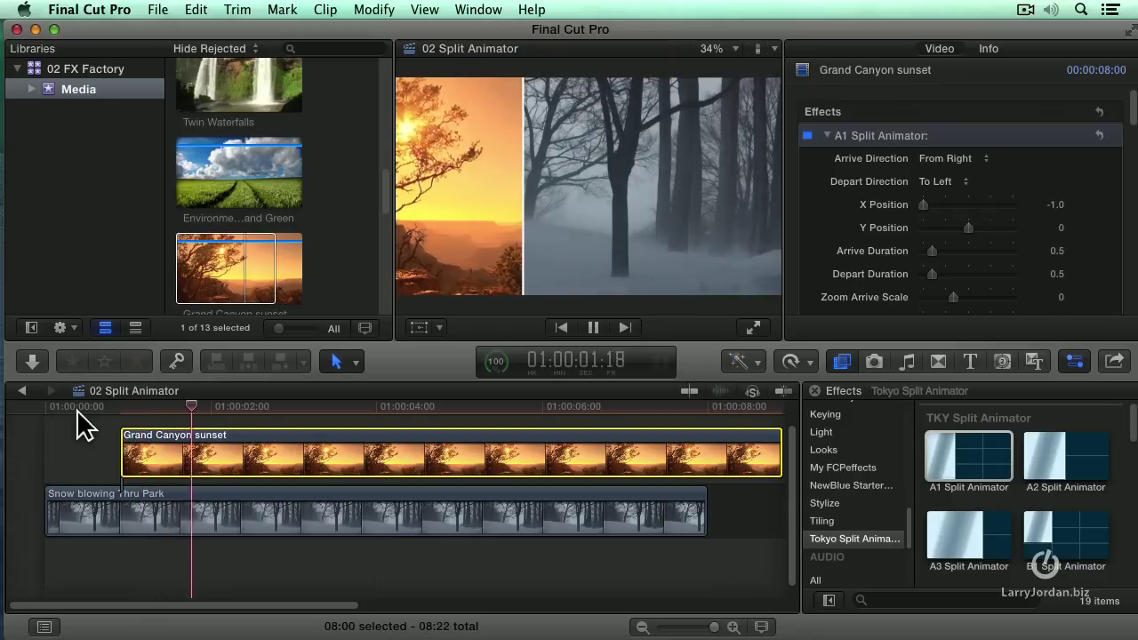
{"action": "key", "text": "space"}
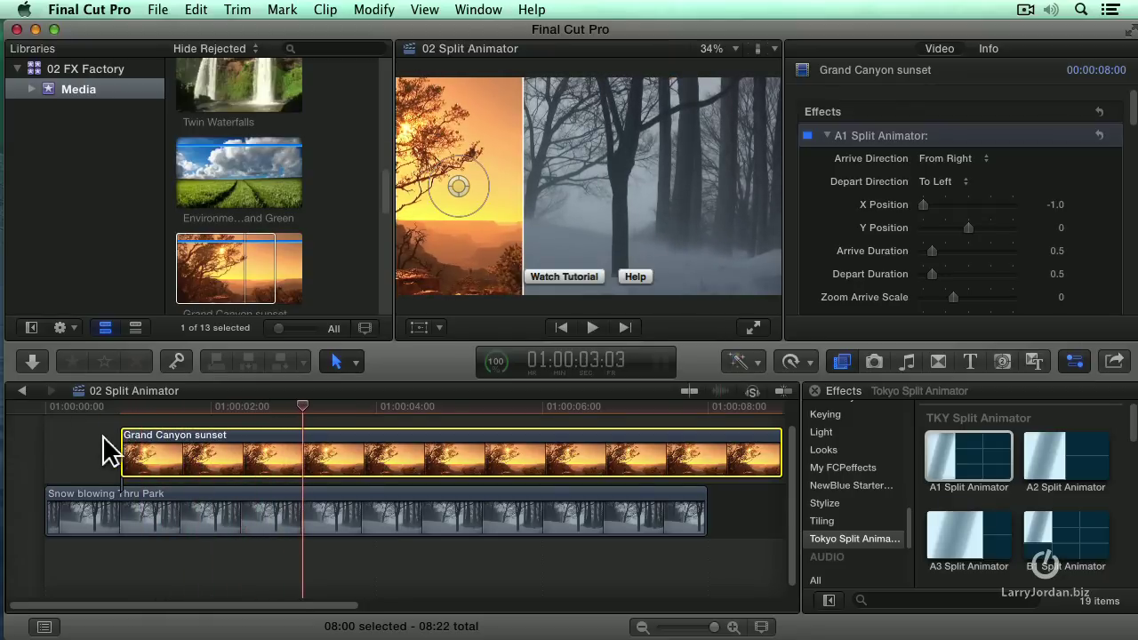
Step: Connect Twin Waterfalls above Grand Canyon sunset, starting about two seconds in
{"action": "scroll", "coordinate": [89, 434], "scroll_direction": "up", "scroll_amount": 2}
{"action": "scroll", "coordinate": [355, 173], "scroll_direction": "up", "scroll_amount": 2}
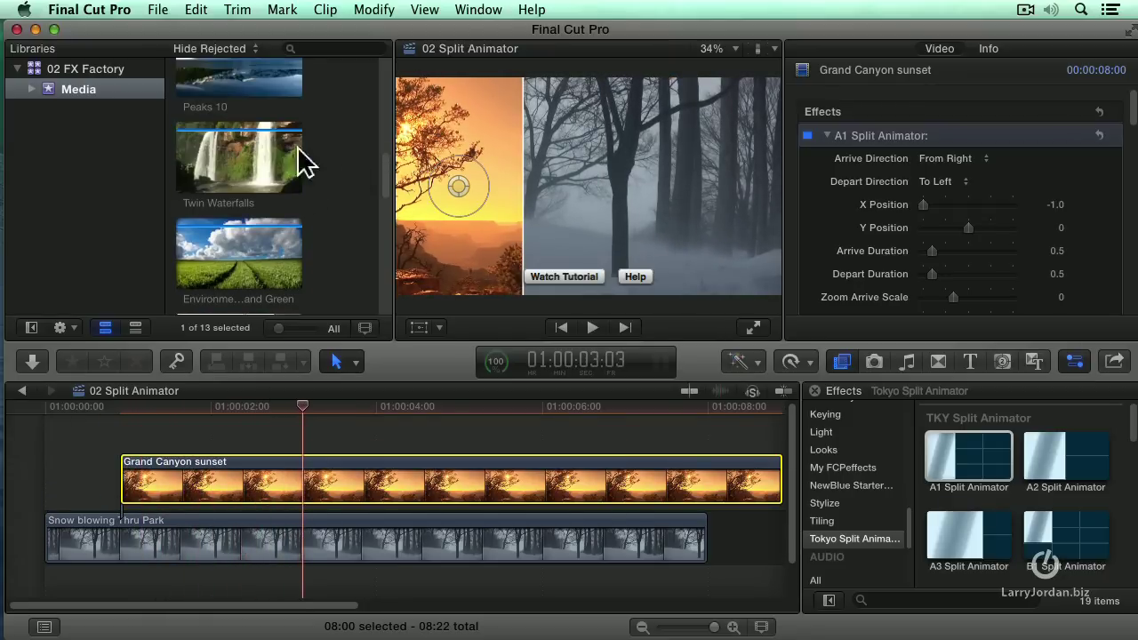
{"action": "left_click", "coordinate": [265, 170]}
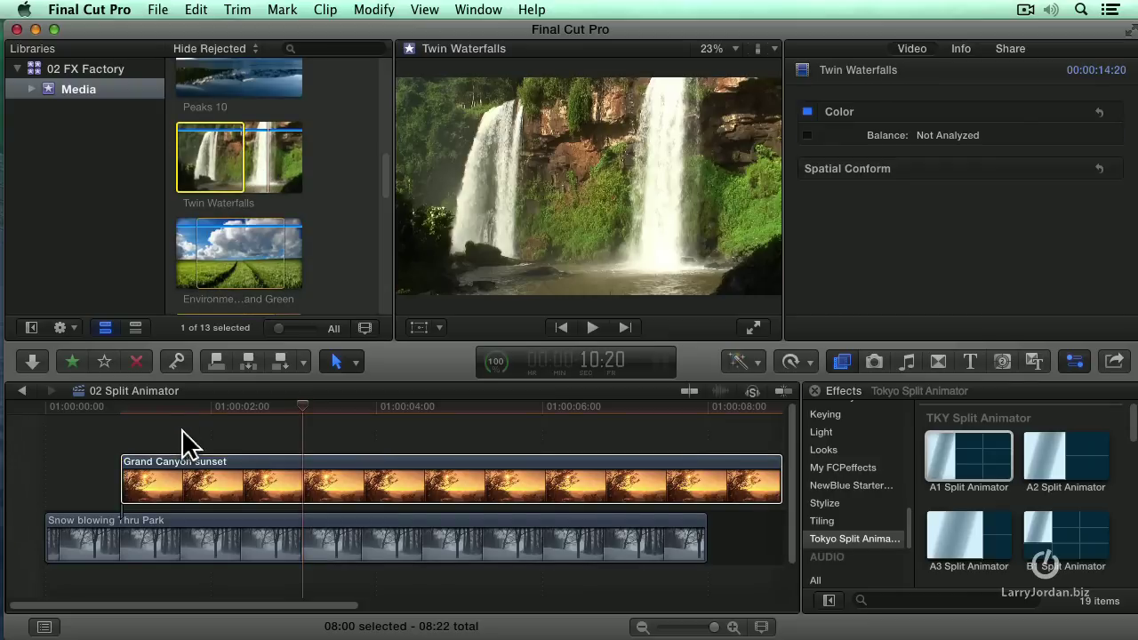
{"action": "left_click", "coordinate": [203, 420]}
{"action": "key", "text": "q"}
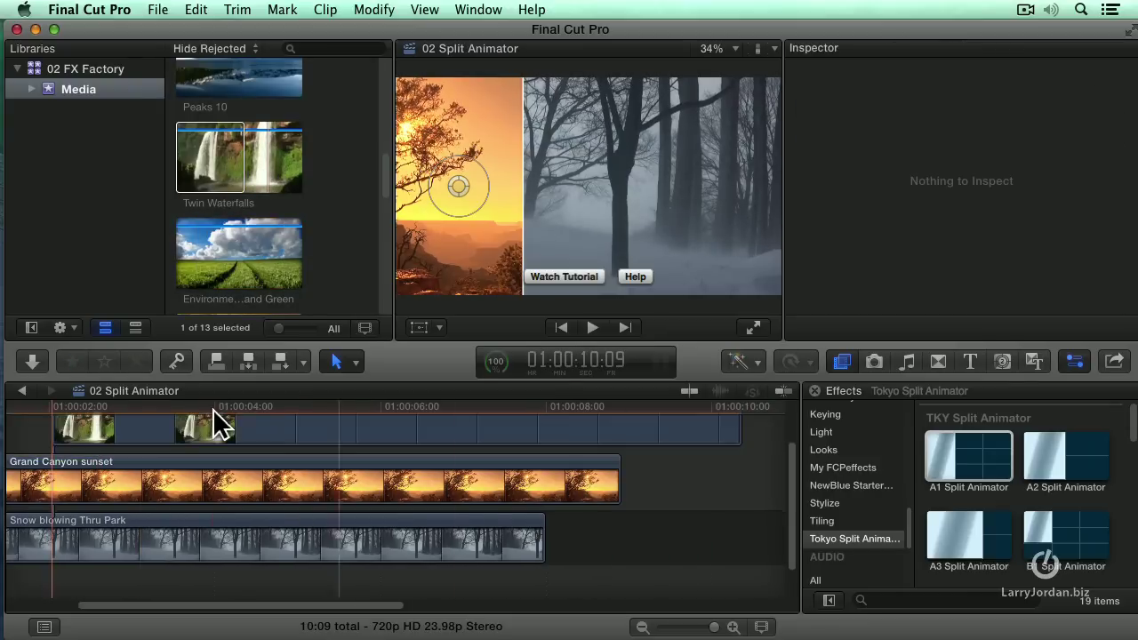
Step: Apply A1 Split Animator to Twin Waterfalls and play the split animation
{"action": "left_click_drag", "start_coordinate": [969, 456], "coordinate": [595, 412]}
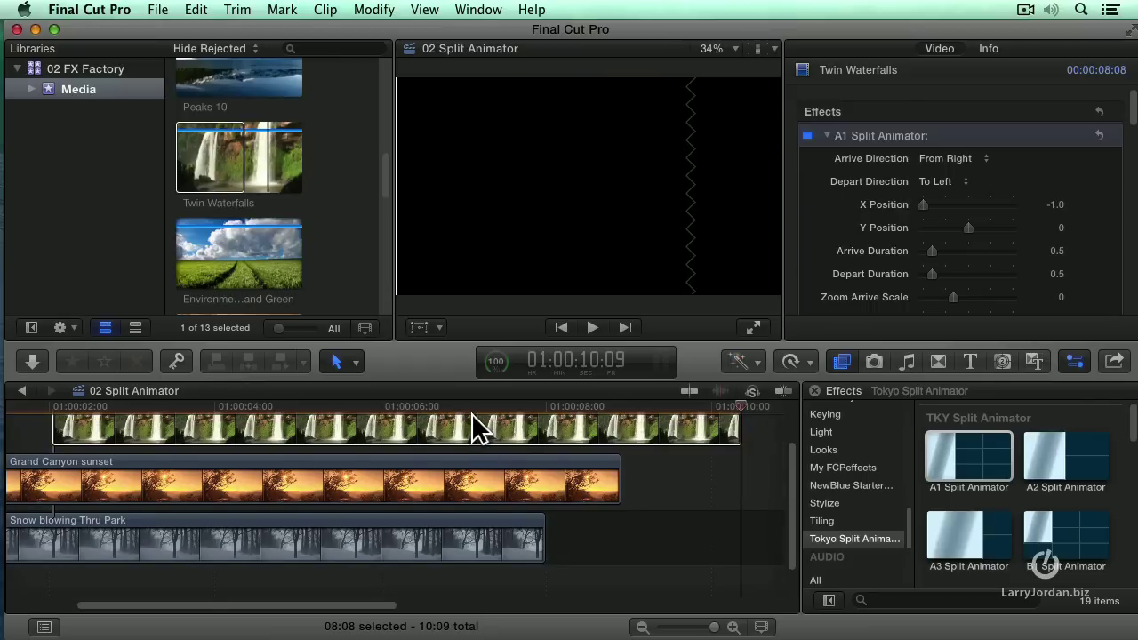
{"action": "scroll", "coordinate": [471, 414], "scroll_direction": "up", "scroll_amount": 3}
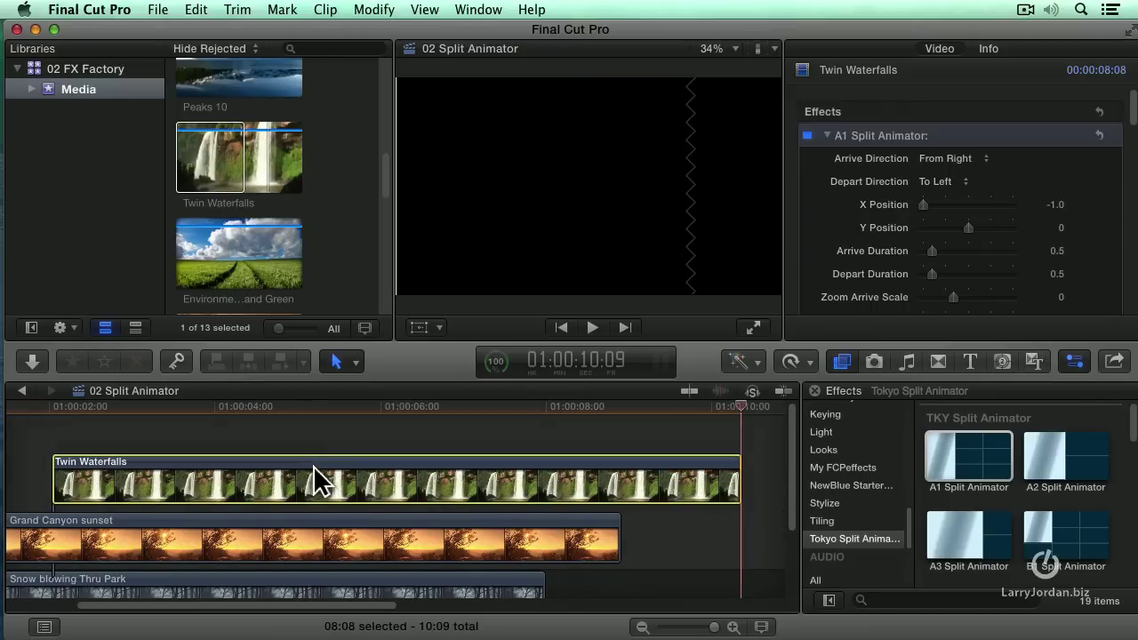
{"action": "left_click", "coordinate": [24, 407]}
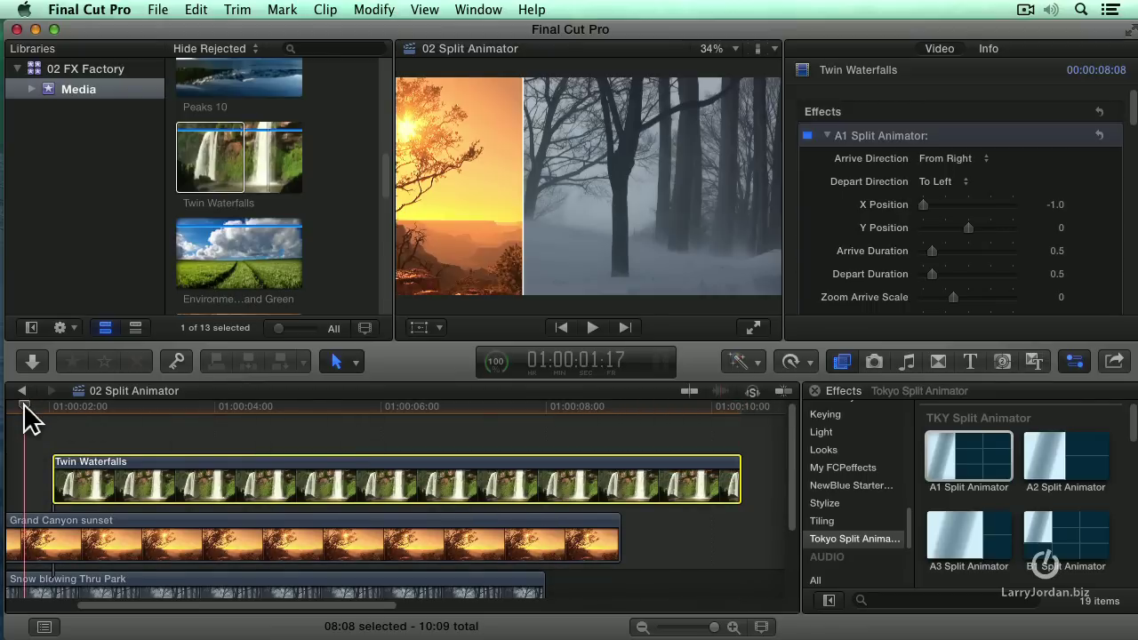
{"action": "key", "text": "space"}
{"action": "key", "text": "space"}
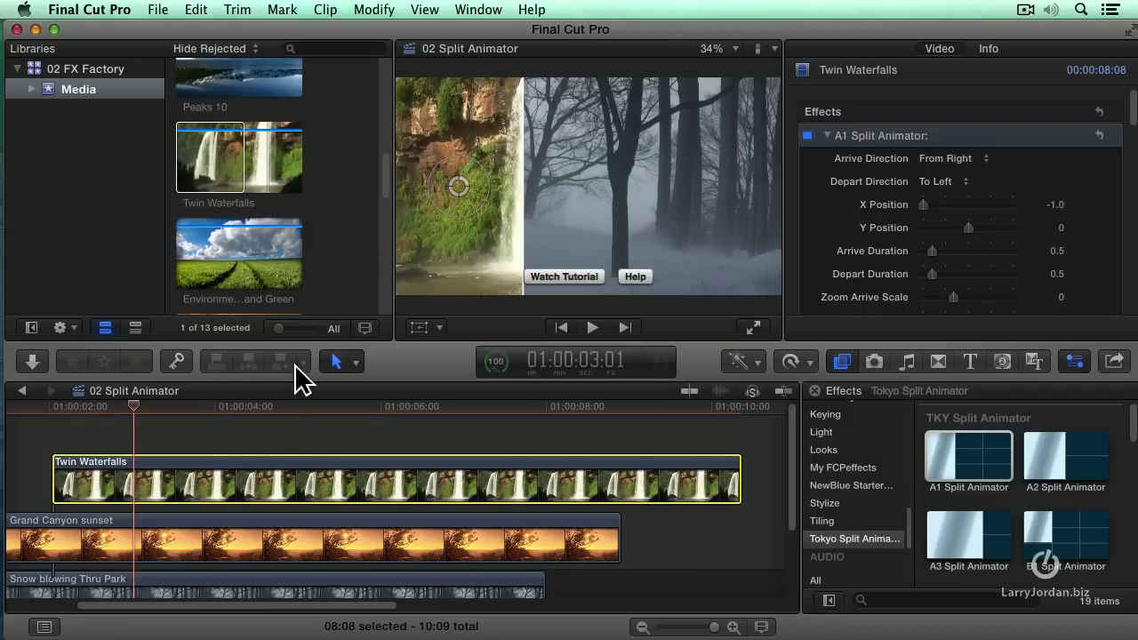
Step: Set the waterfall panel's X Position to 1.0 and shift the image left within it
{"action": "mouse_move", "coordinate": [978, 204]}
{"action": "mouse_move", "coordinate": [923, 204]}
{"action": "left_mouse_down"}
{"action": "mouse_move", "coordinate": [1015, 206]}
{"action": "mouse_move", "coordinate": [1016, 223]}
{"action": "left_mouse_up"}
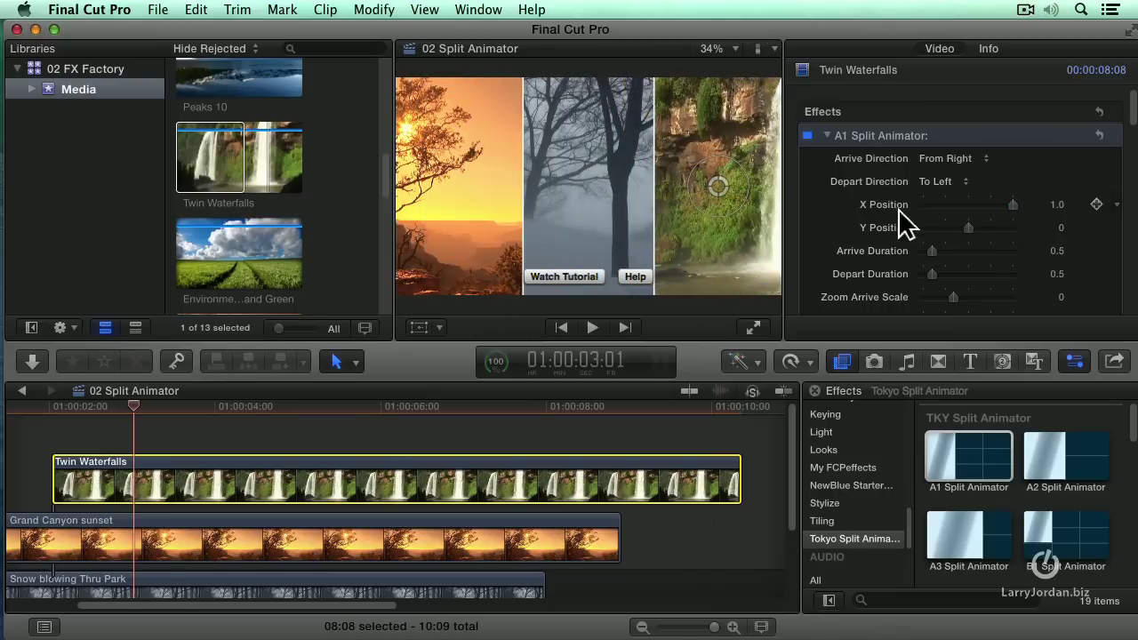
{"action": "left_click", "coordinate": [725, 191]}
{"action": "left_click_drag", "start_coordinate": [724, 186], "coordinate": [688, 185]}
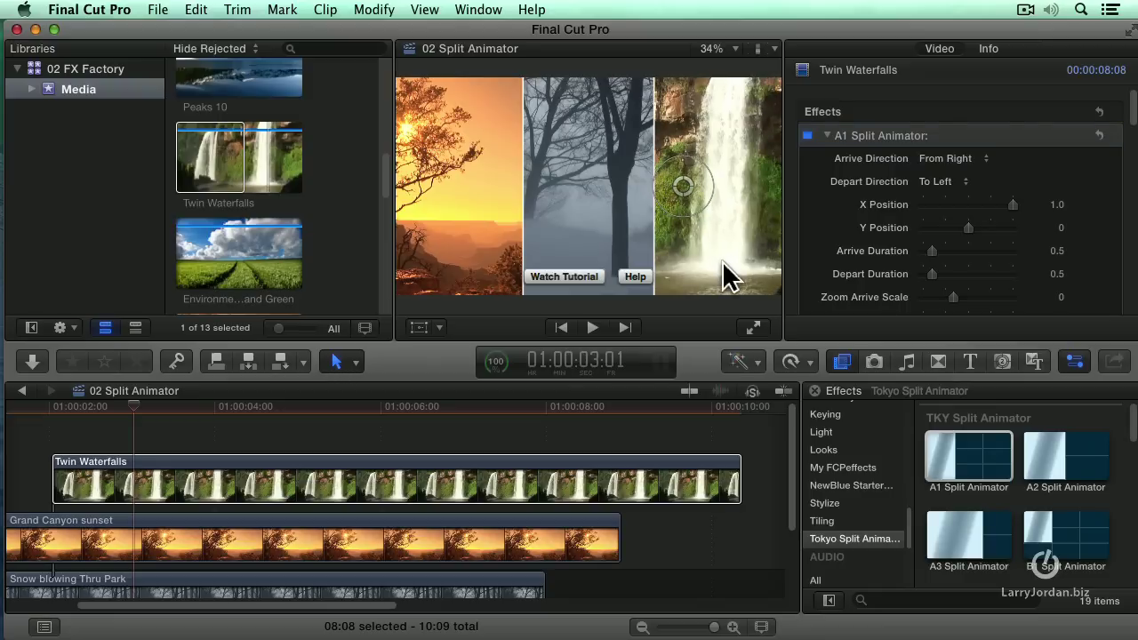
Step: Replay from the start and stop on the three-panel sunset, snow and waterfall frame
{"action": "left_click", "coordinate": [33, 407]}
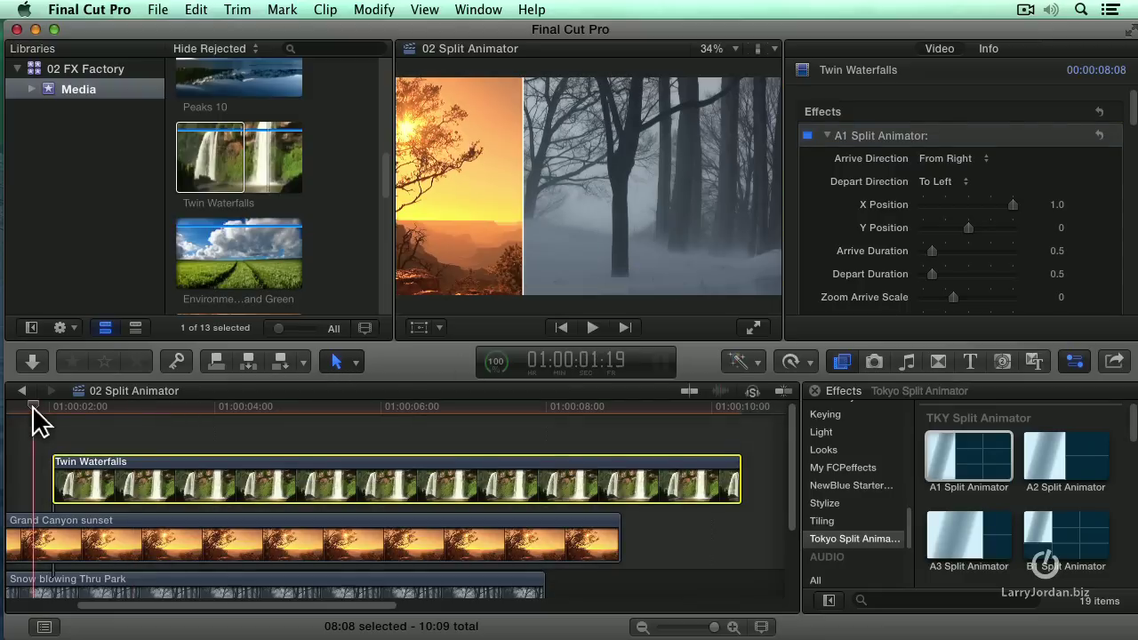
{"action": "key", "text": "Home"}
{"action": "key", "text": "space"}
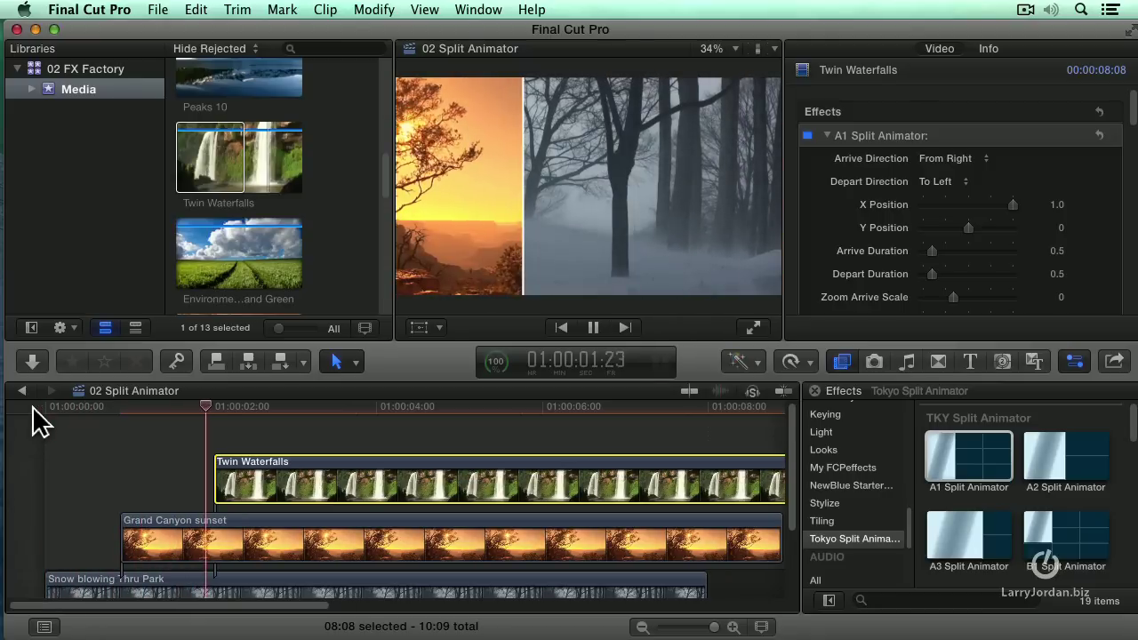
{"action": "key", "text": "space"}
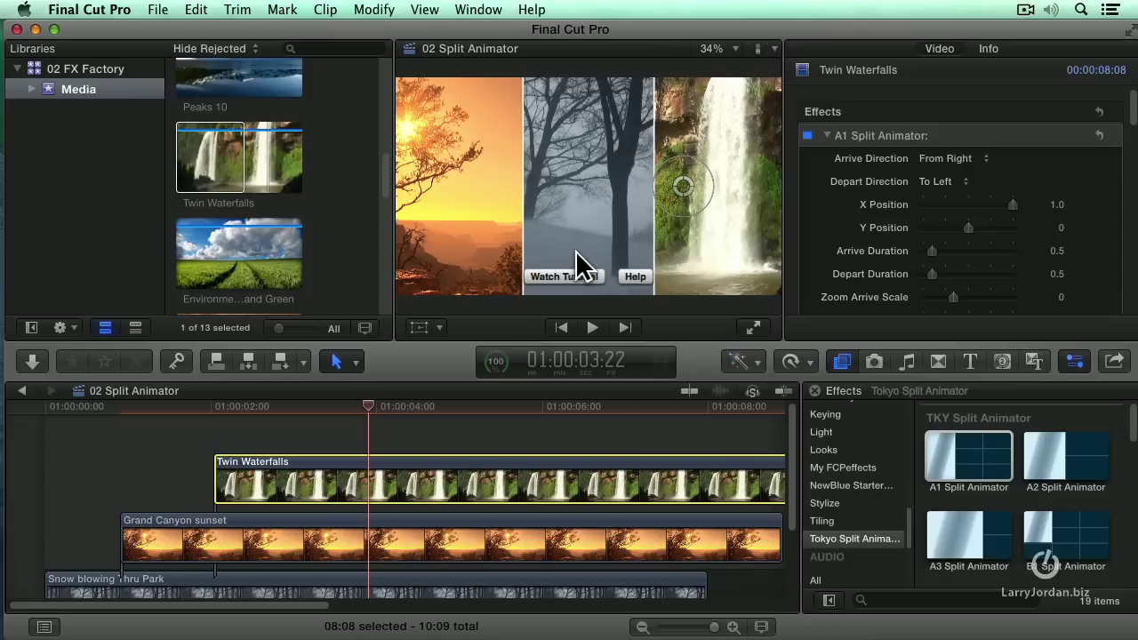
Step: Connect Environmental and Green above the Twin Waterfalls clip
{"action": "left_click_drag", "start_coordinate": [363, 409], "coordinate": [303, 411]}
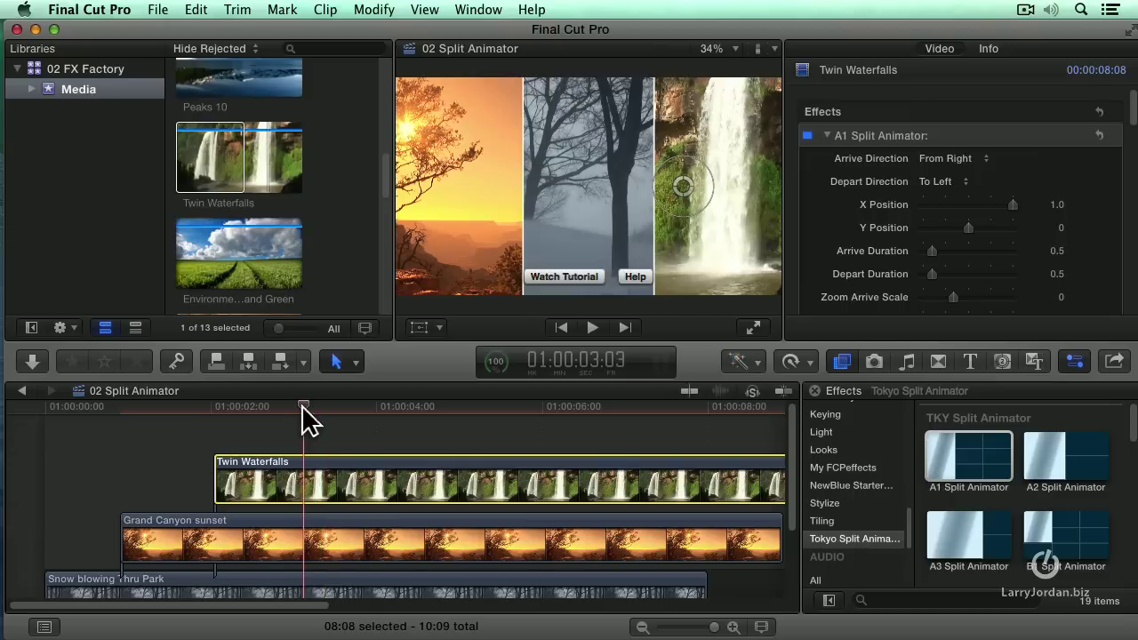
{"action": "left_click", "coordinate": [236, 256]}
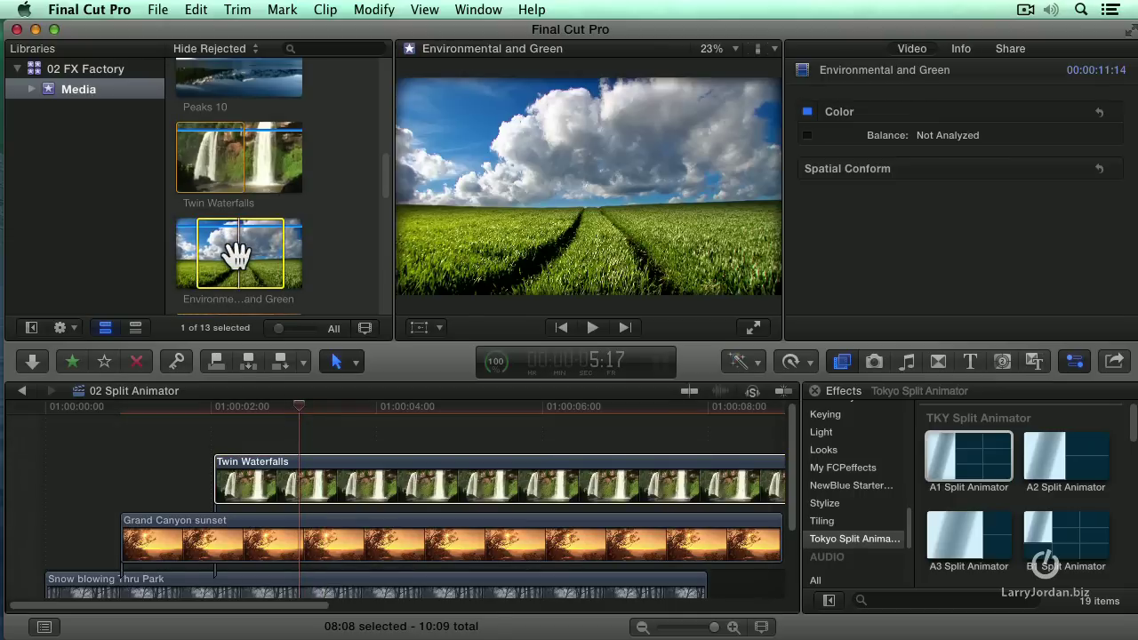
{"action": "key", "text": "q"}
{"action": "left_click", "coordinate": [381, 434]}
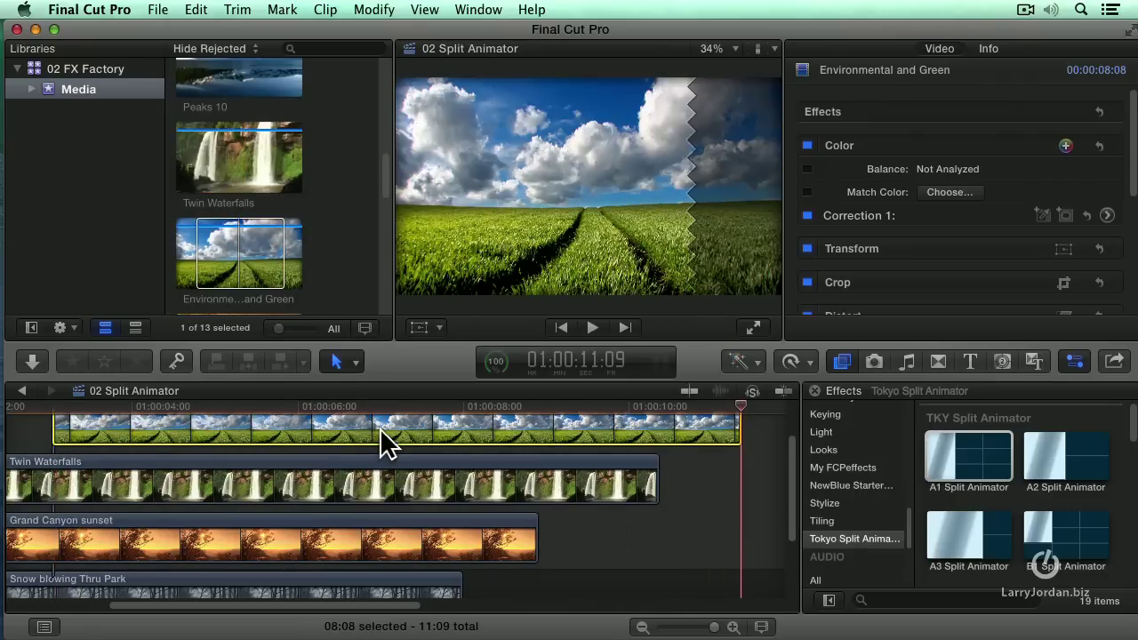
Step: Apply E1 Split Animator to the Environmental and Green clip
{"action": "scroll", "coordinate": [1099, 544], "scroll_direction": "down", "scroll_amount": 3}
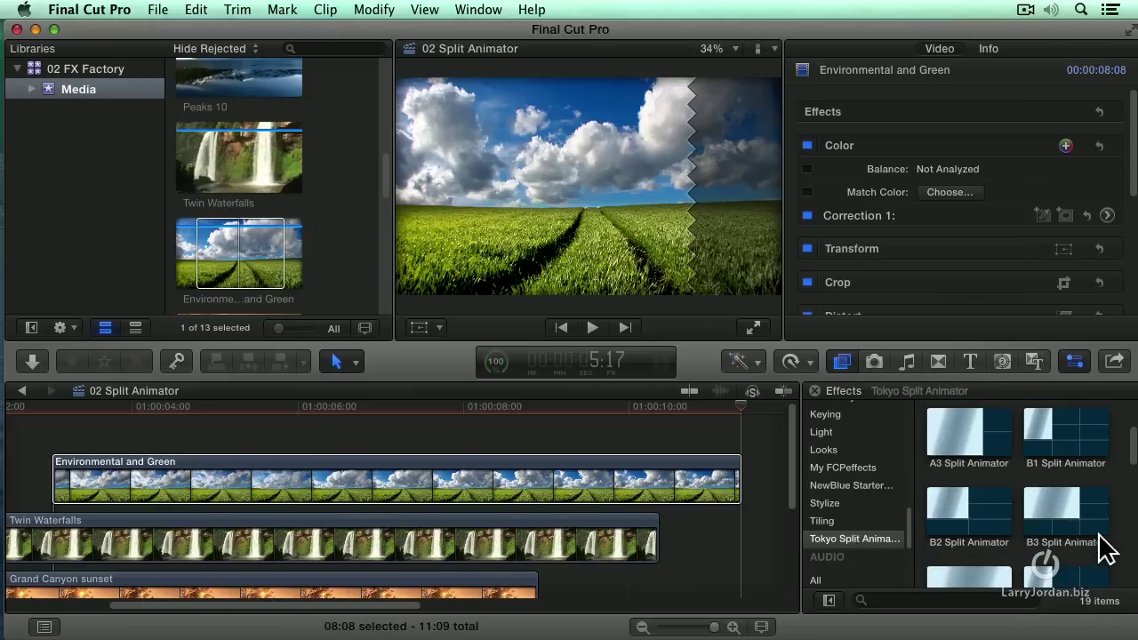
{"action": "scroll", "coordinate": [1107, 547], "scroll_direction": "down", "scroll_amount": 3}
{"action": "scroll", "coordinate": [1107, 547], "scroll_direction": "down", "scroll_amount": 2}
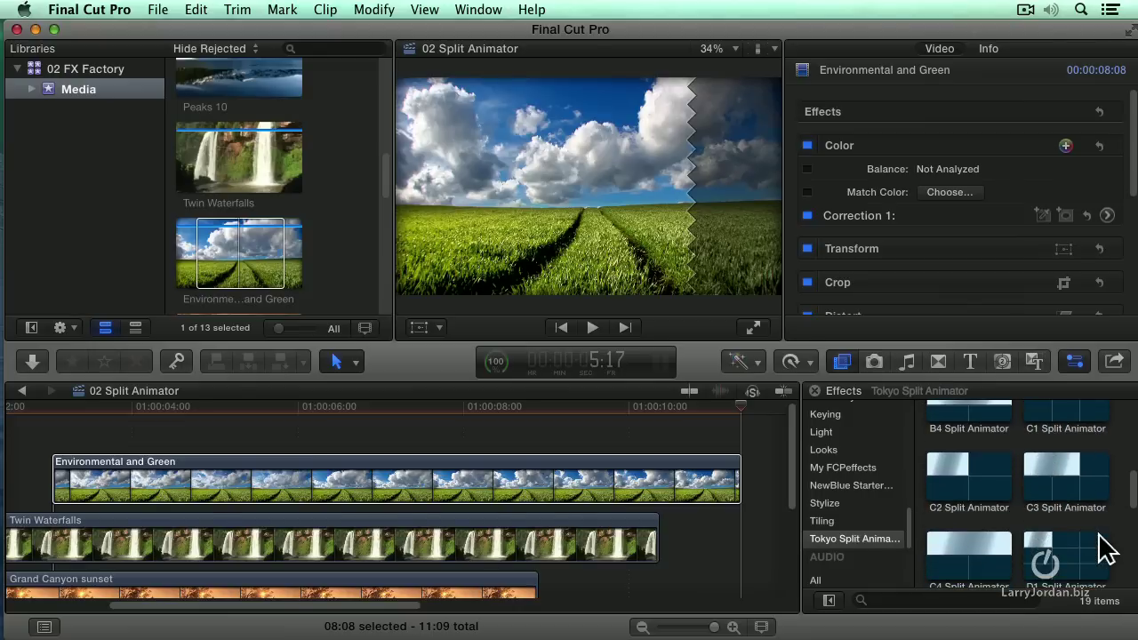
{"action": "scroll", "coordinate": [1100, 537], "scroll_direction": "down", "scroll_amount": 5}
{"action": "left_click", "coordinate": [1056, 500]}
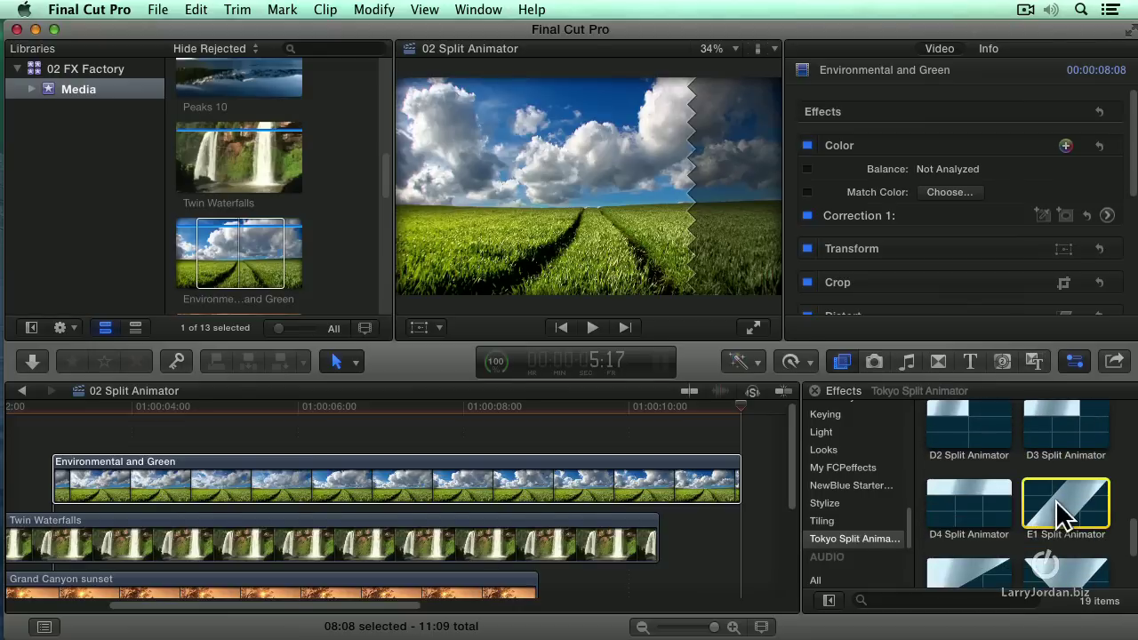
{"action": "left_click_drag", "start_coordinate": [1056, 499], "coordinate": [594, 487]}
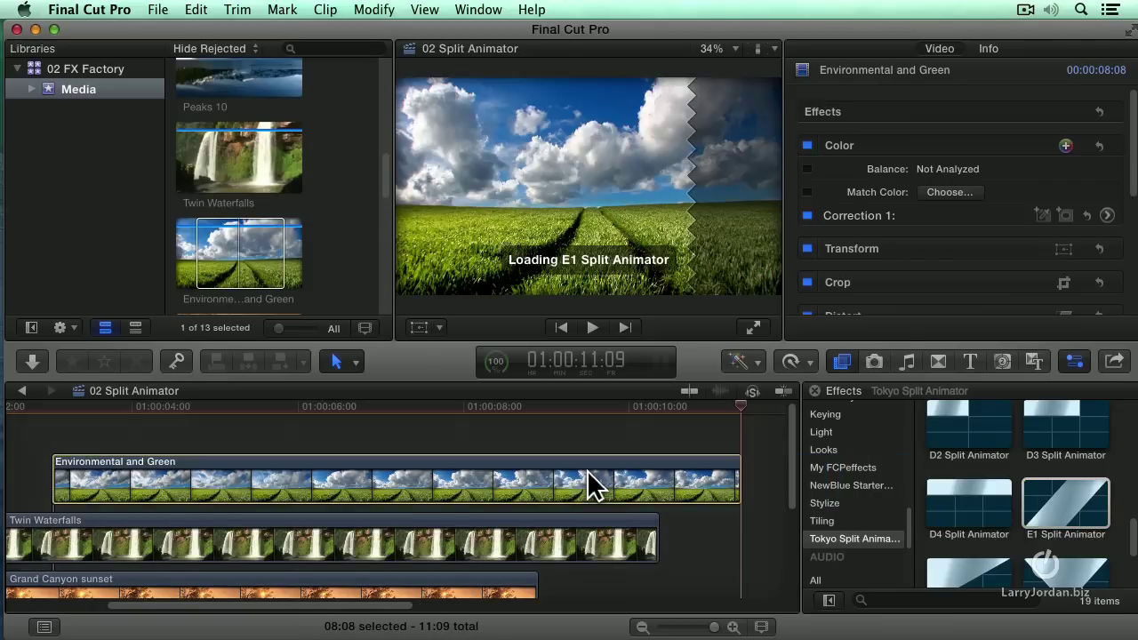
Step: Play from the beginning and stop on the diagonal four-panel layout
{"action": "left_click", "coordinate": [22, 409]}
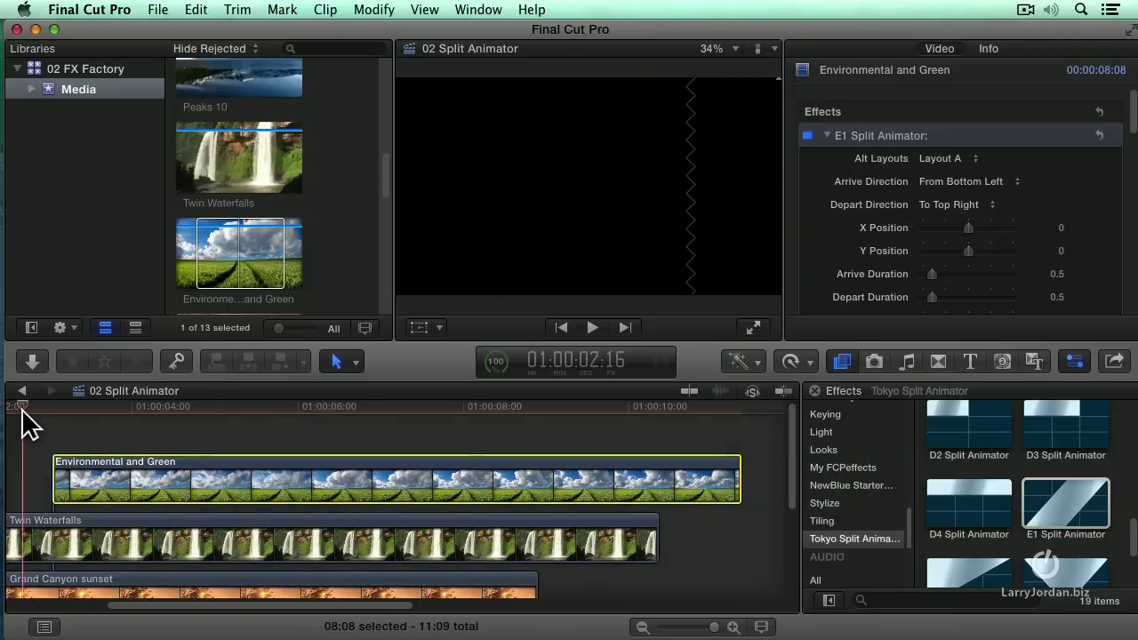
{"action": "key", "text": "Home"}
{"action": "key", "text": "space"}
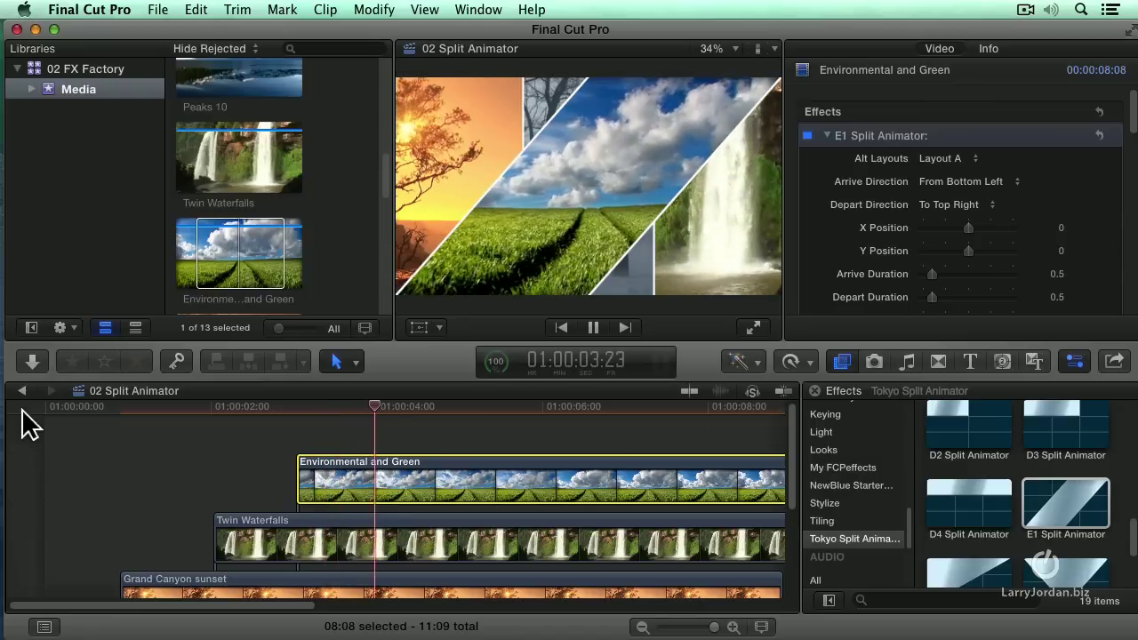
{"action": "key", "text": "space"}
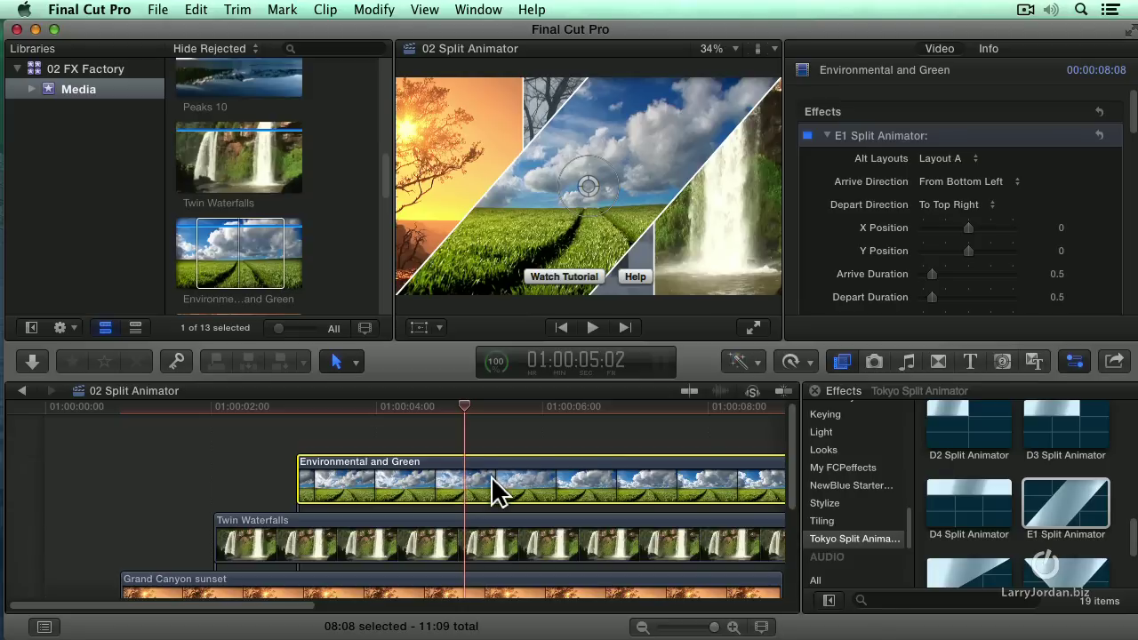
Step: Set E1 Split Animator's Arrive Direction to From Top Left and Depart Direction to To Bottom Left
{"action": "left_click", "coordinate": [939, 183]}
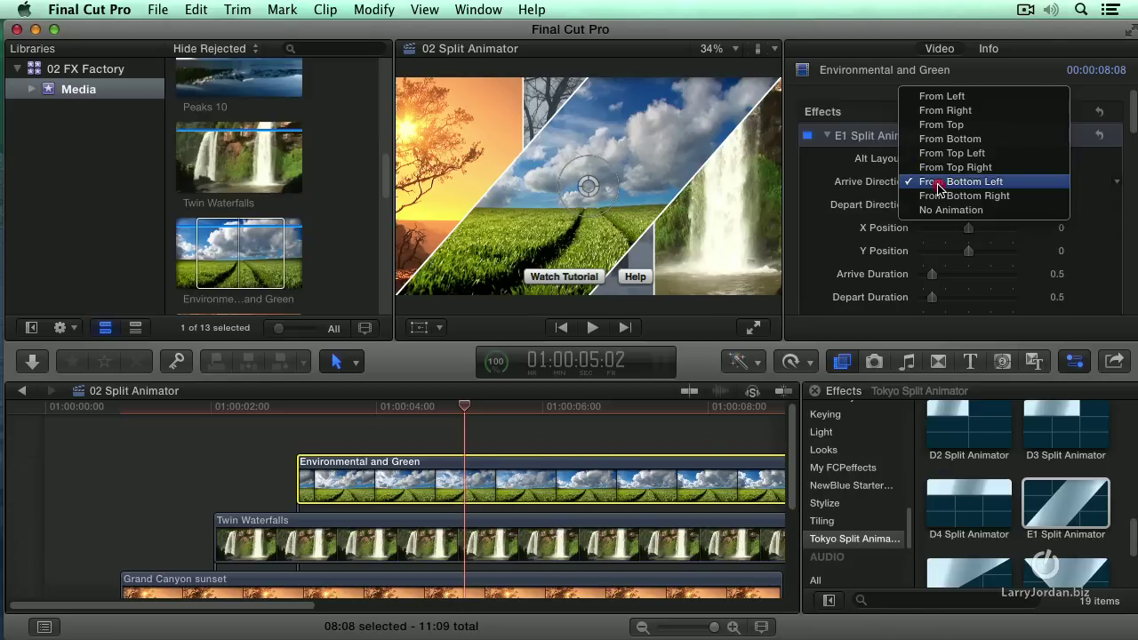
{"action": "left_click", "coordinate": [941, 157]}
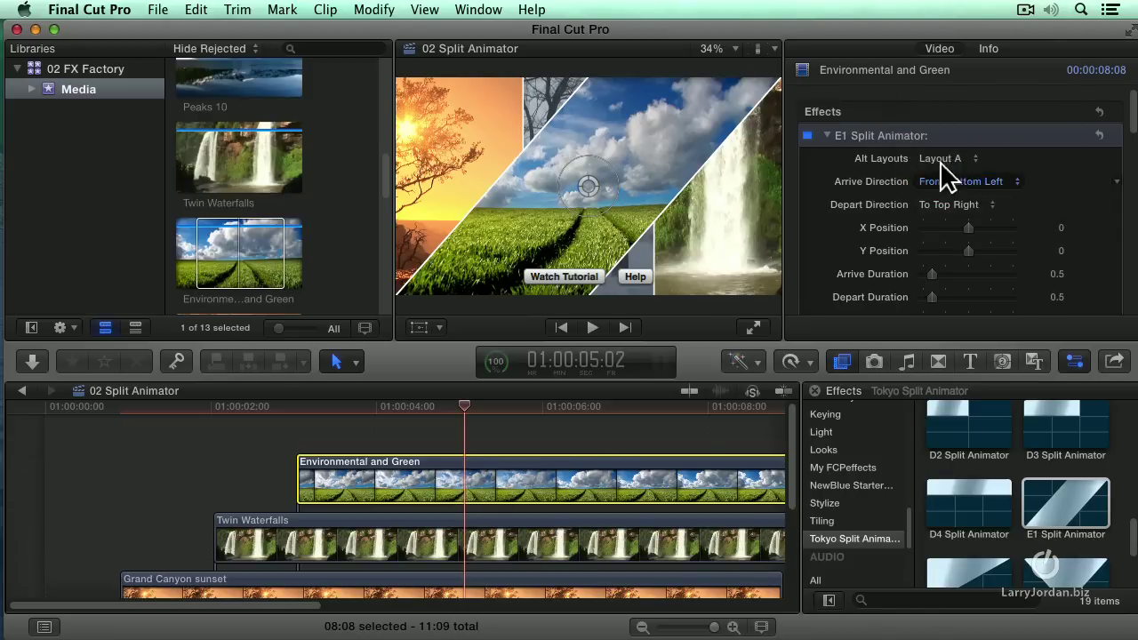
{"action": "left_click", "coordinate": [941, 207]}
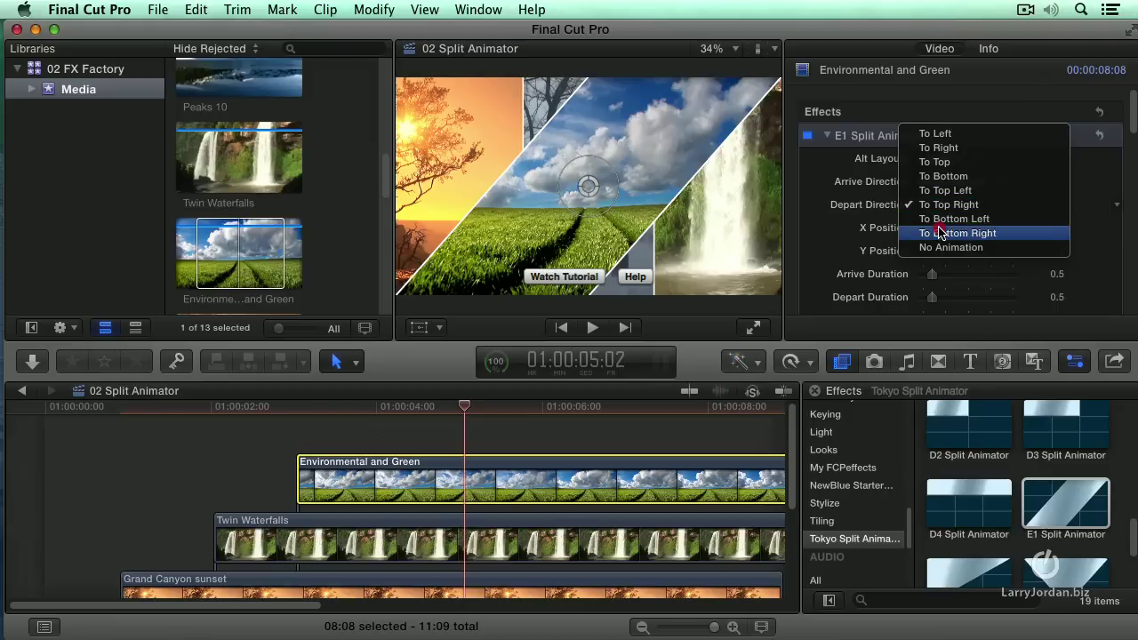
{"action": "left_click", "coordinate": [941, 218]}
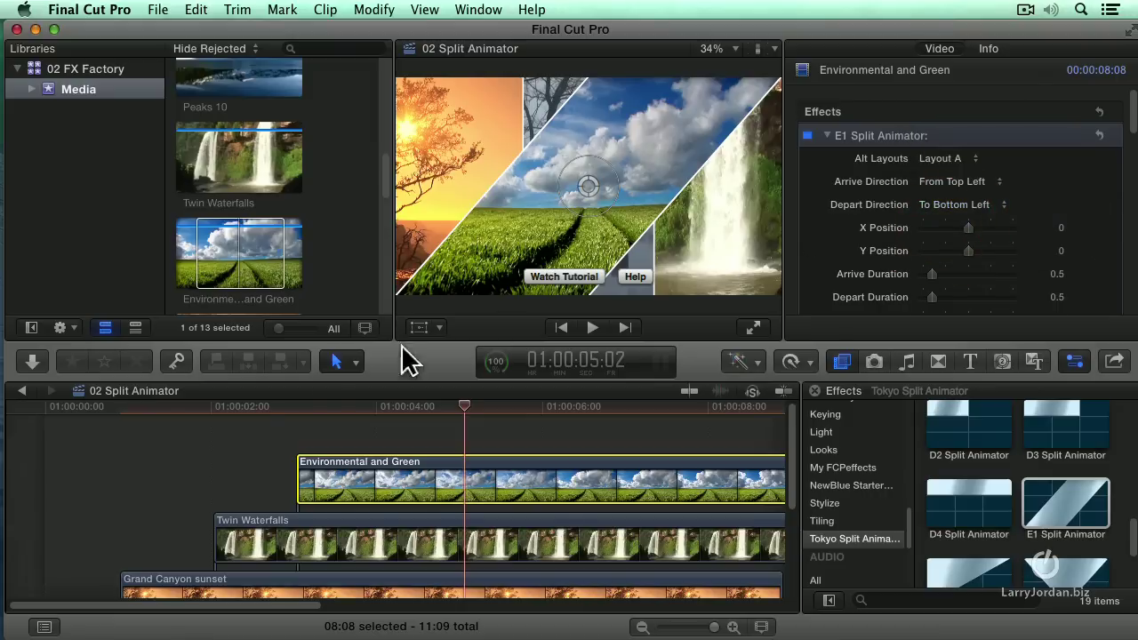
Step: Play from two seconds in, then from near the end to check panels arriving and leaving
{"action": "left_click", "coordinate": [256, 405]}
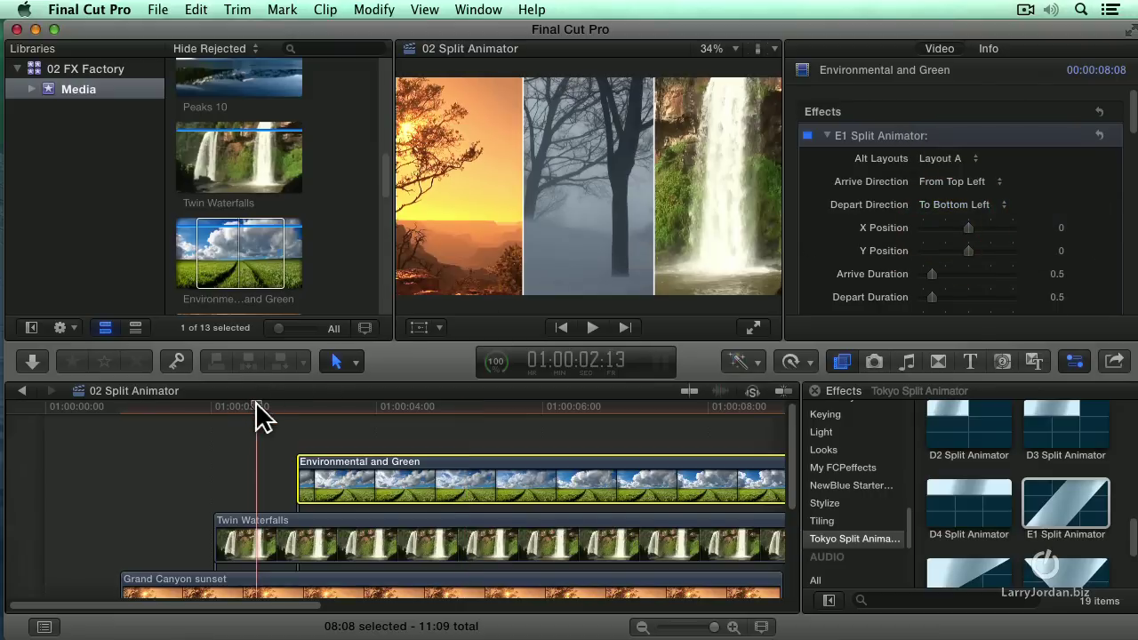
{"action": "key", "text": "space"}
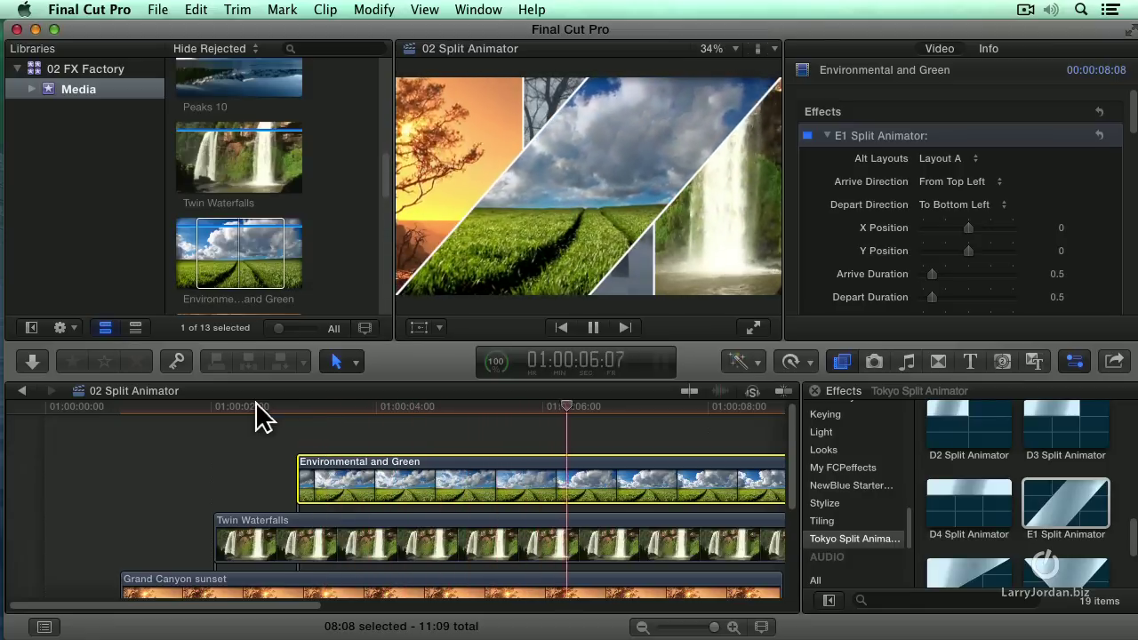
{"action": "key", "text": "space"}
{"action": "key", "text": "shift+z"}
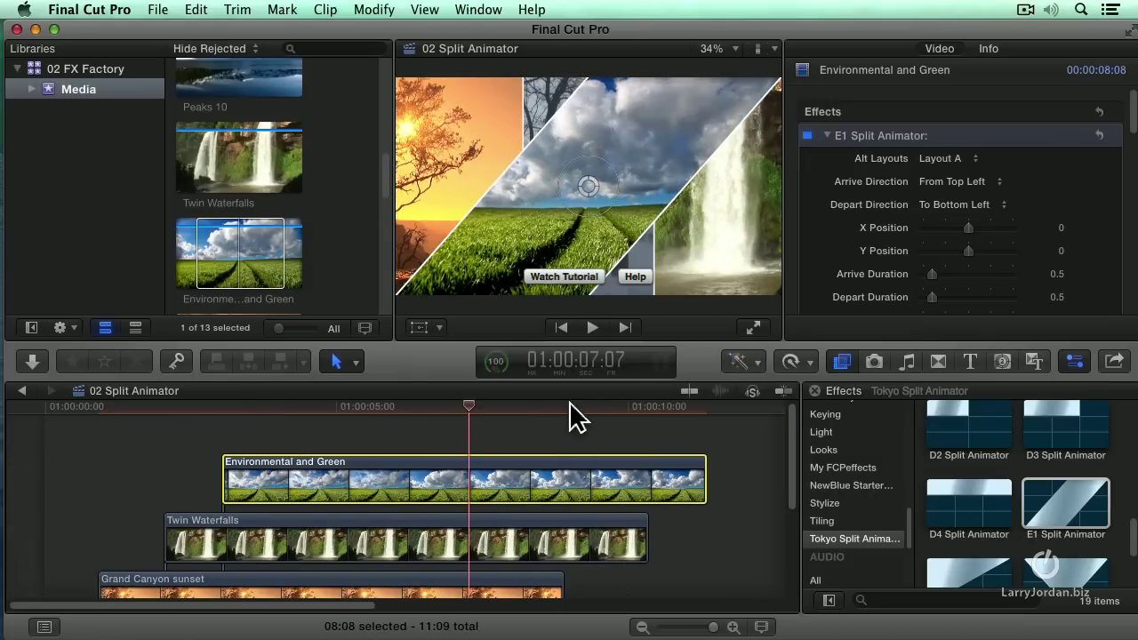
{"action": "left_click", "coordinate": [629, 418]}
{"action": "key", "text": "space"}
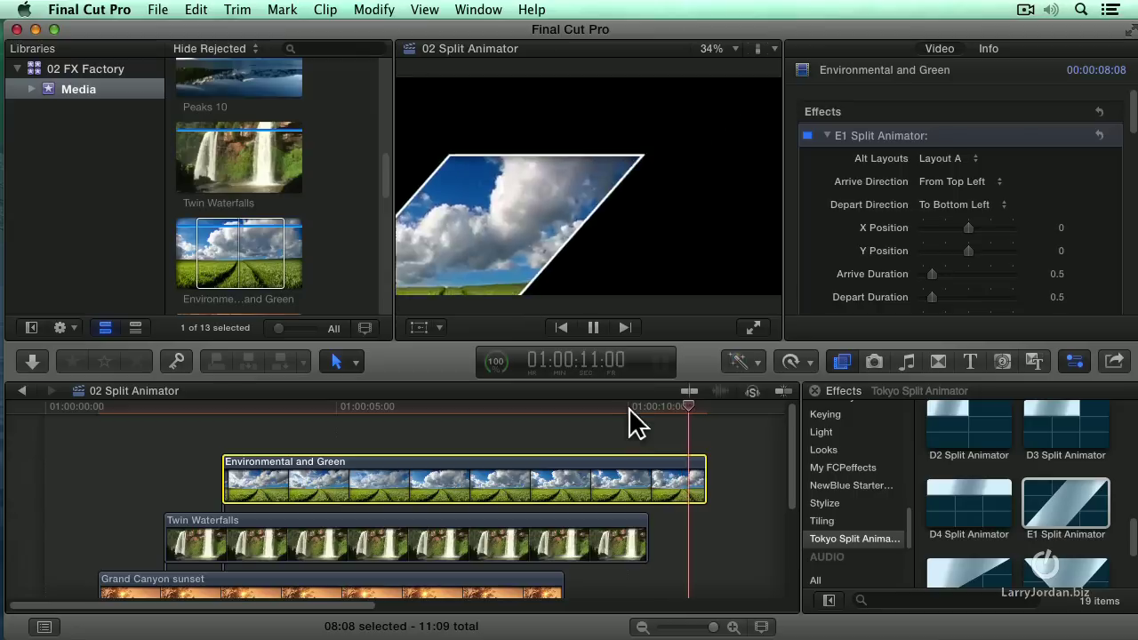
{"action": "left_click_drag", "start_coordinate": [77, 418], "coordinate": [29, 418]}
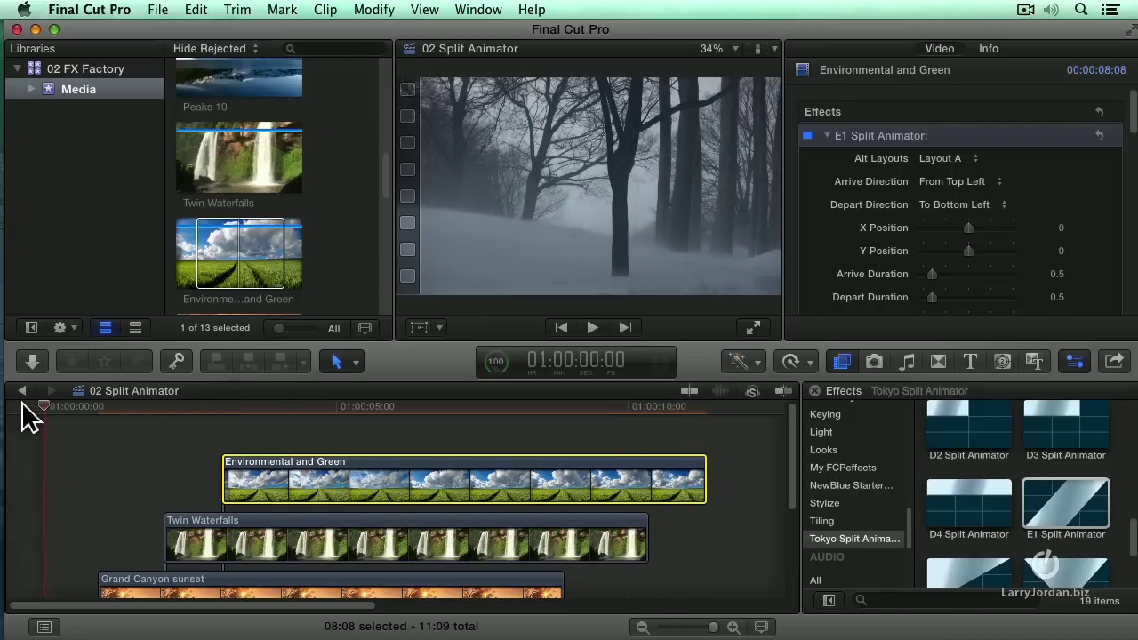